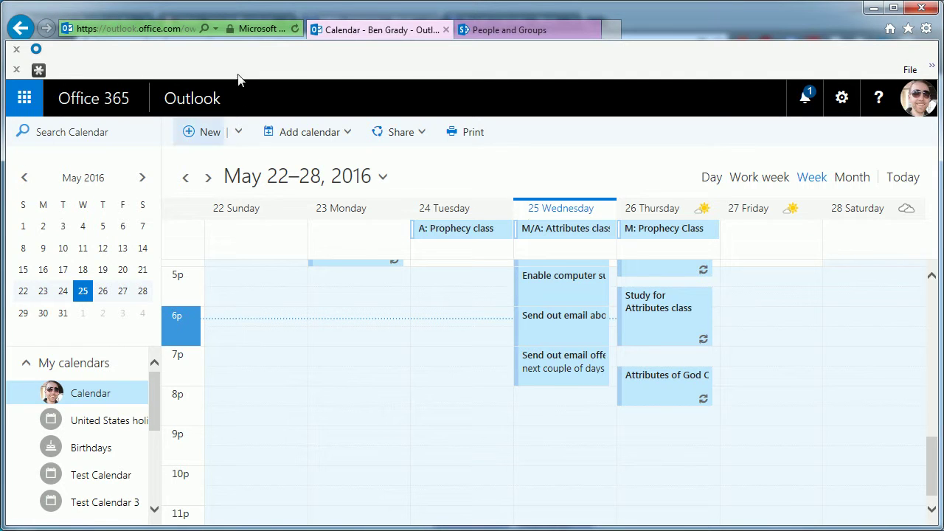
Go to portal.office.com and open the Office 365 Calendar.
click(149, 27)
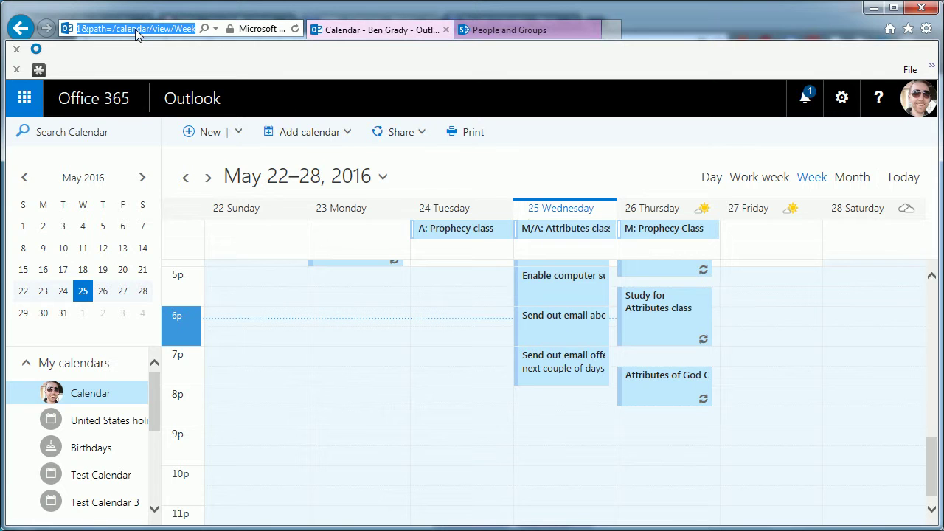
text(portal.office.com/)
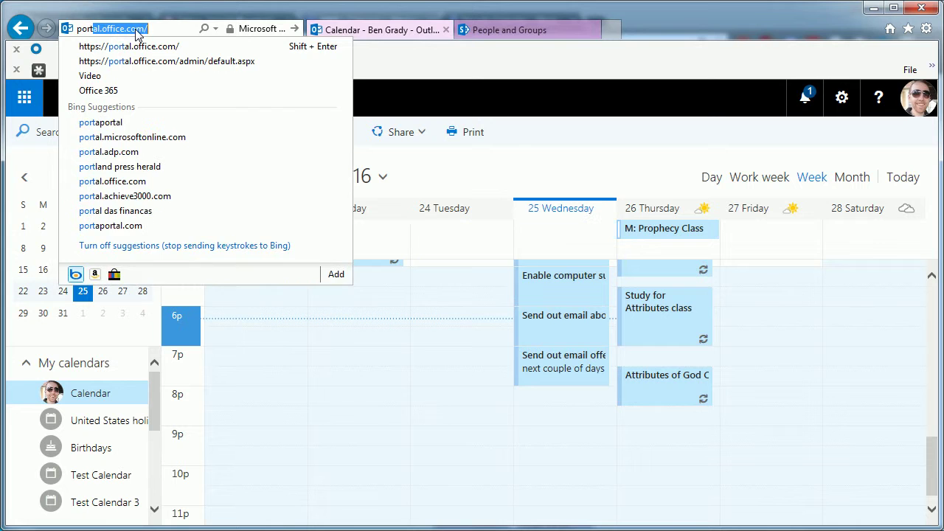
key(Return)
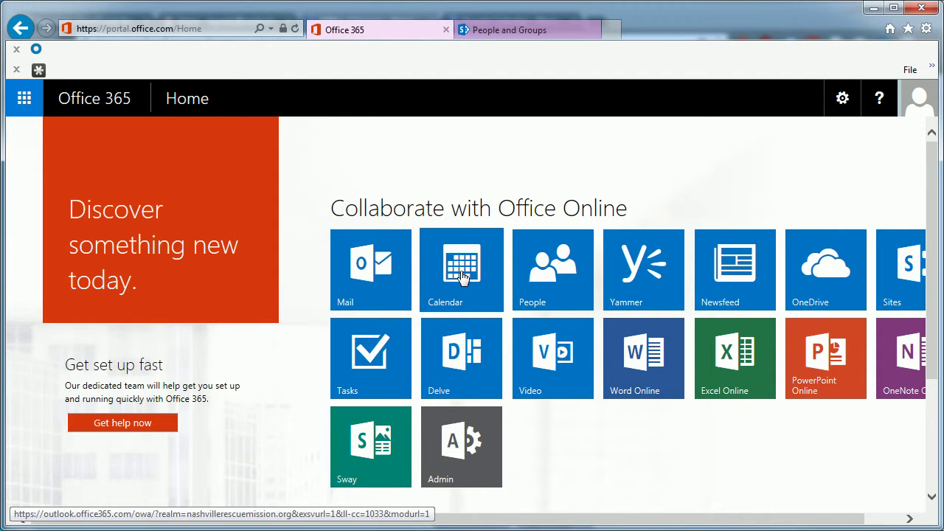
click(462, 277)
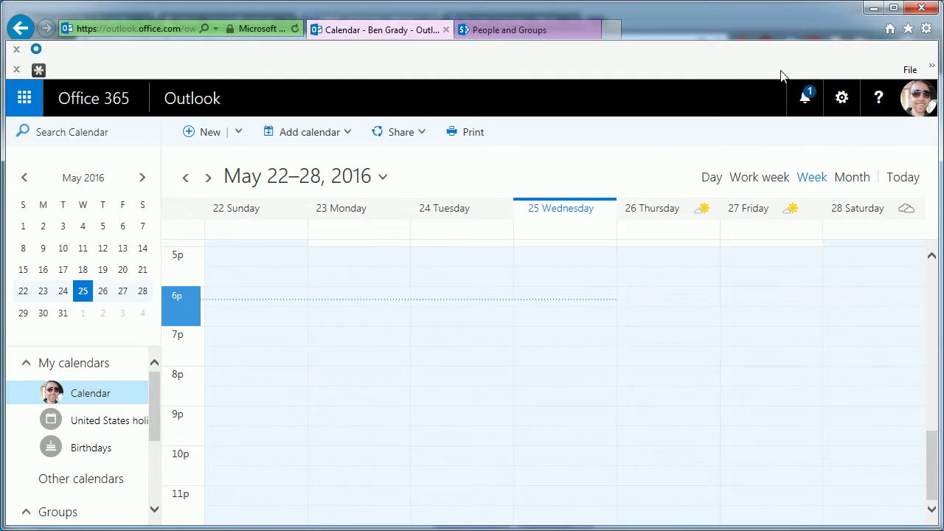
Switch to Google Calendar in Chrome and review the May 22–28, 2016 week in the work account.
click(873, 11)
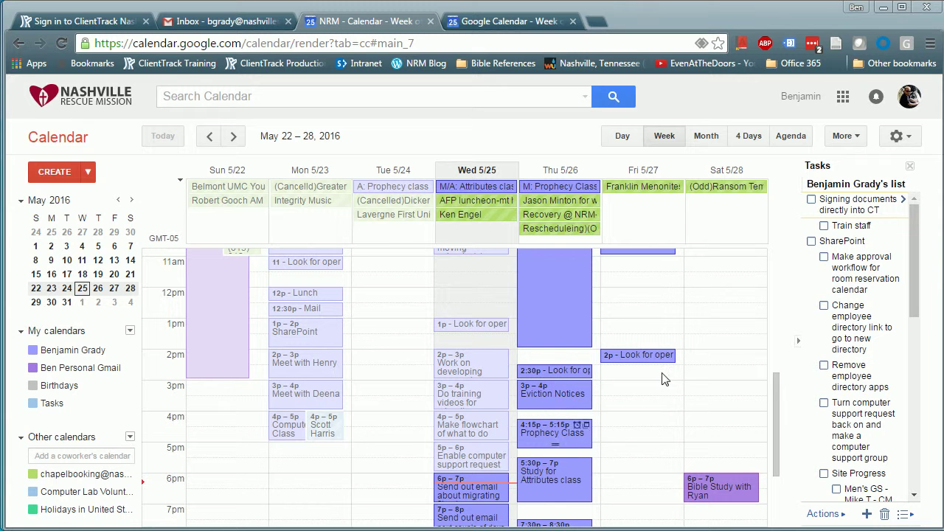
mouse_move(914, 276)
mouse_down()
mouse_move(916, 300)
mouse_move(914, 282)
mouse_up()
drag(773, 438, 772, 393)
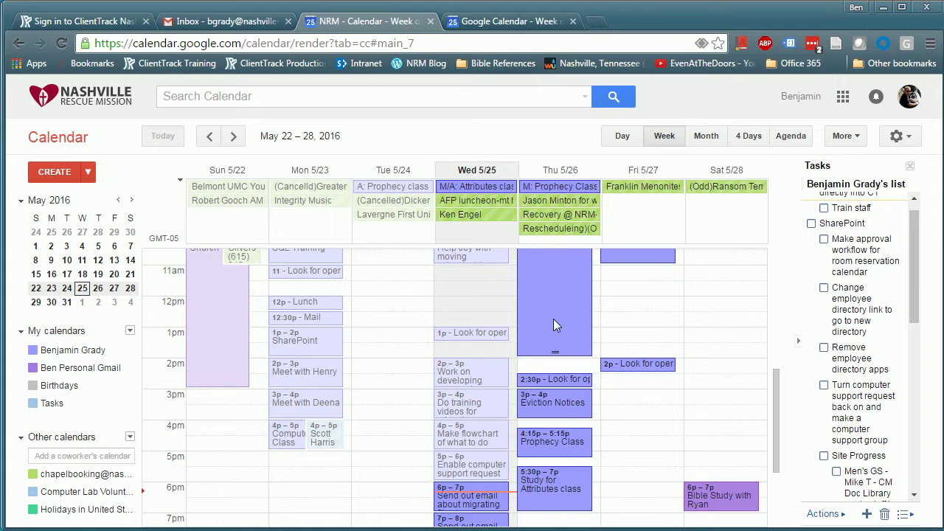
Switch to the personal account's Google Calendar and hide the work Gmail calendar so that only personal events remain.
click(502, 22)
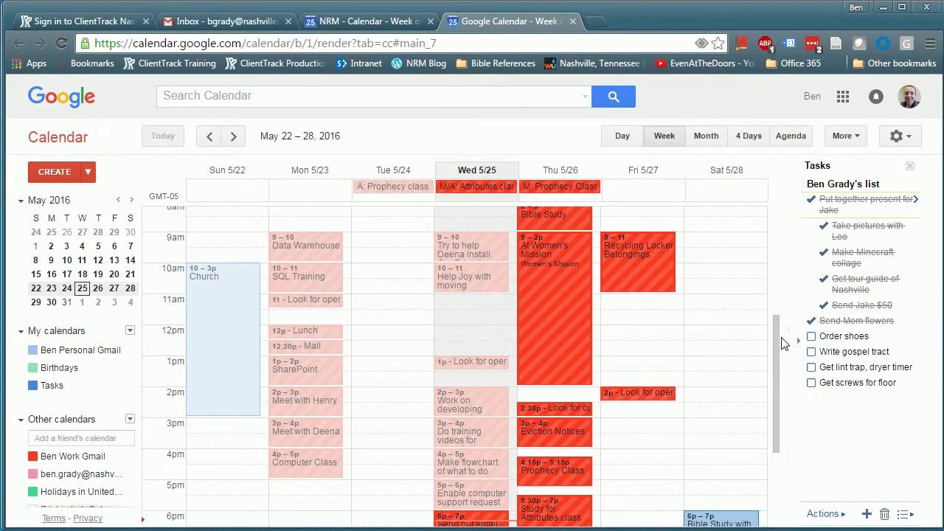
click(87, 457)
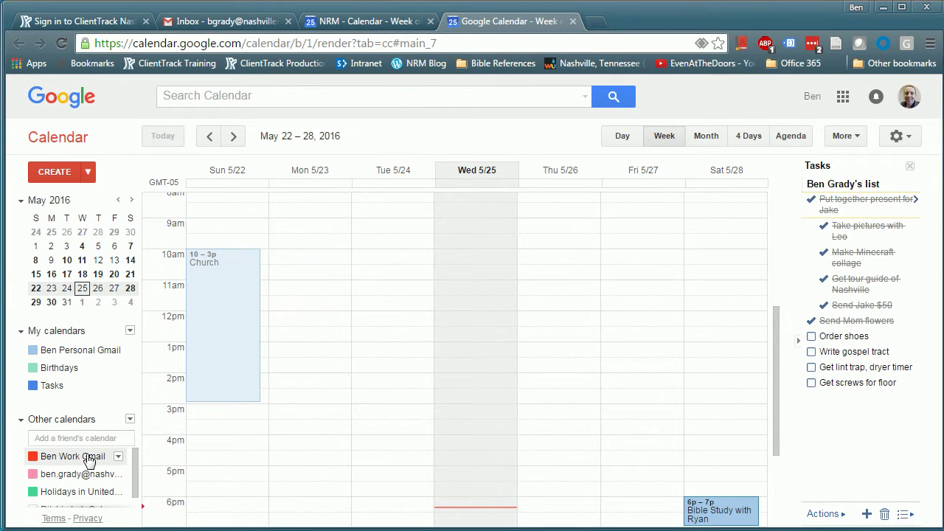
mouse_move(775, 346)
mouse_down()
mouse_move(773, 397)
mouse_move(773, 356)
mouse_up()
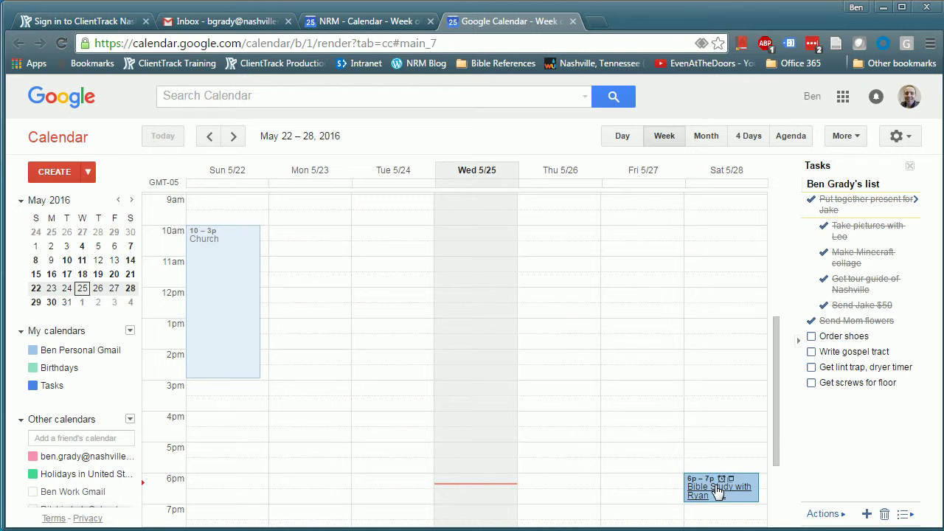
drag(774, 391, 774, 402)
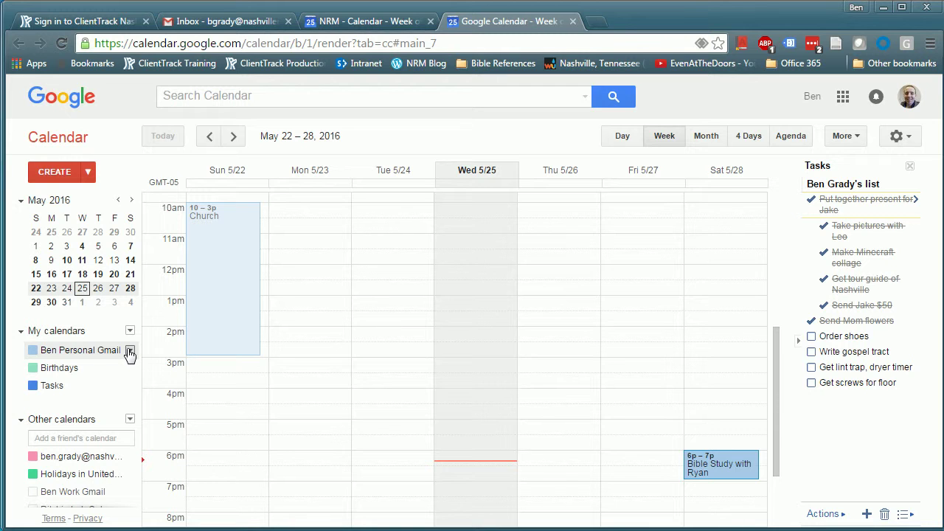
Hide the personal Gmail calendar and show it again to check which events belong to it.
click(34, 353)
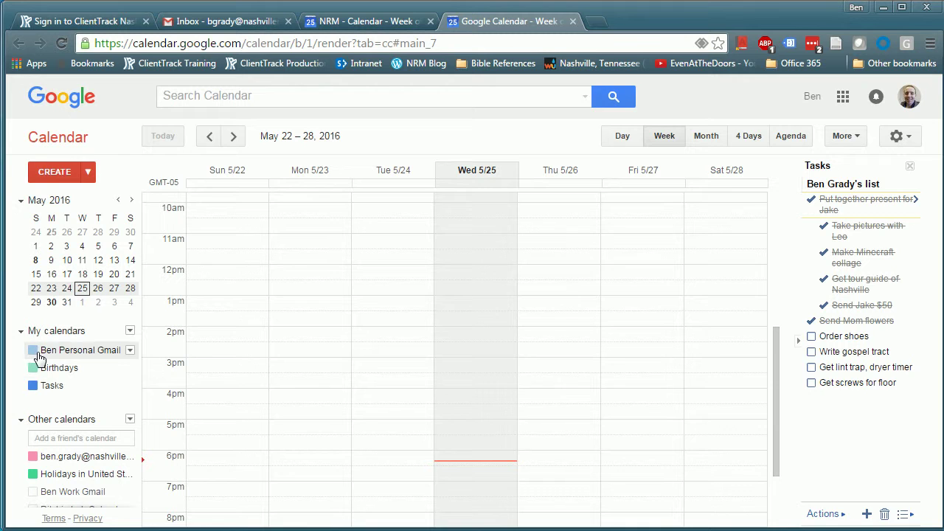
click(35, 354)
click(35, 354)
click(35, 354)
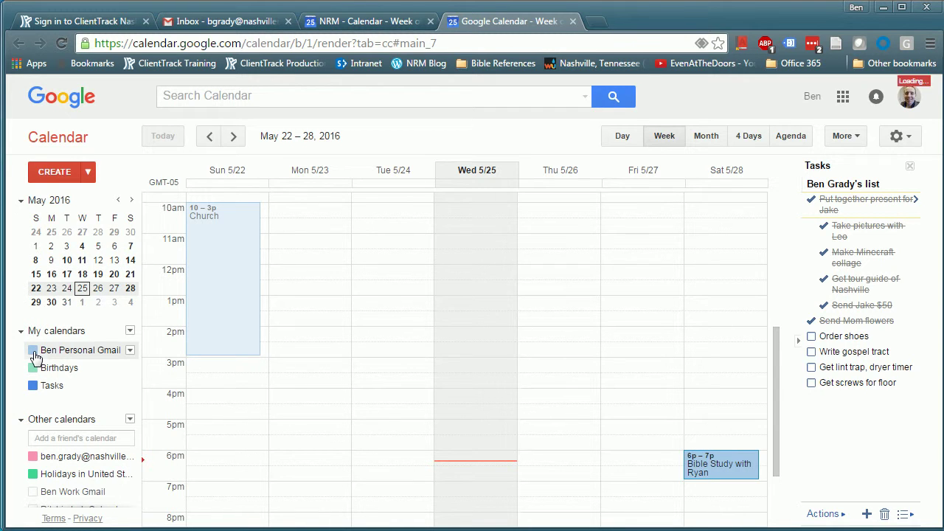
Export the personal Gmail calendar from its calendar settings and save the zipped file to the Desktop.
click(129, 351)
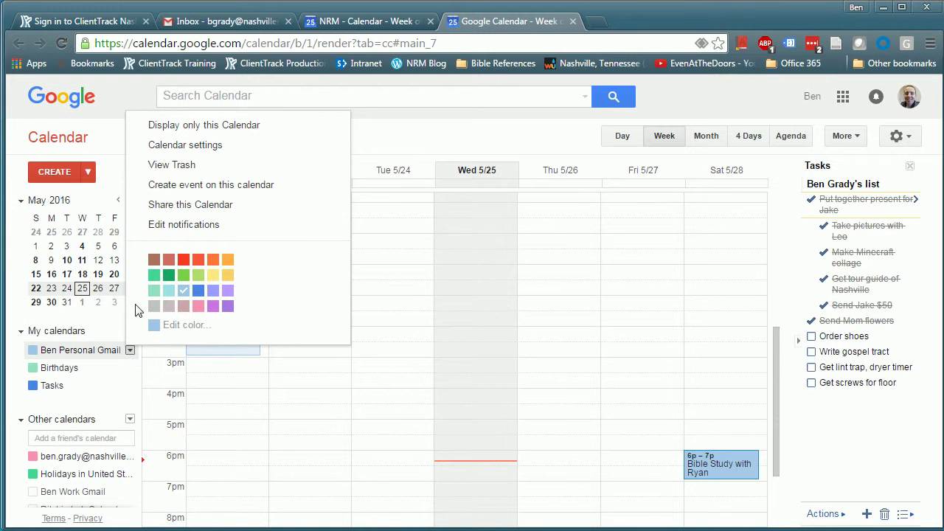
click(177, 147)
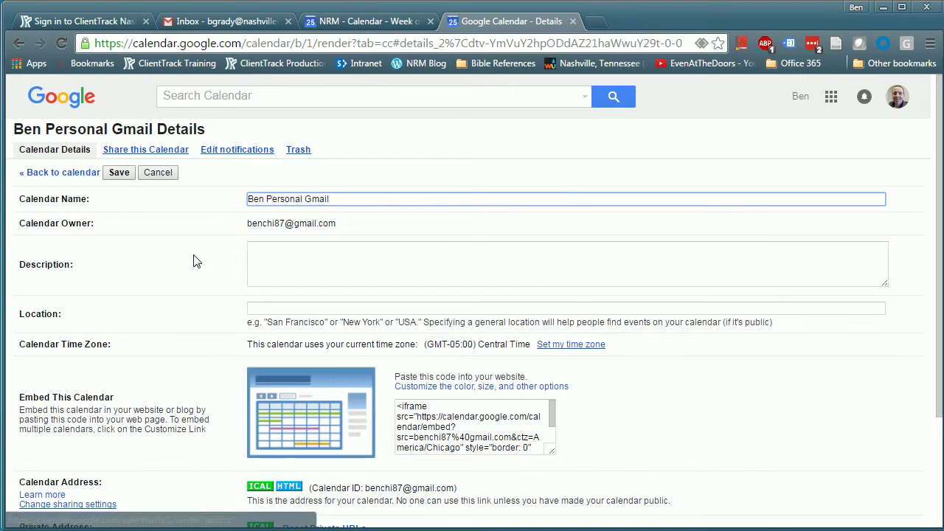
scroll(263, 310, down, 3)
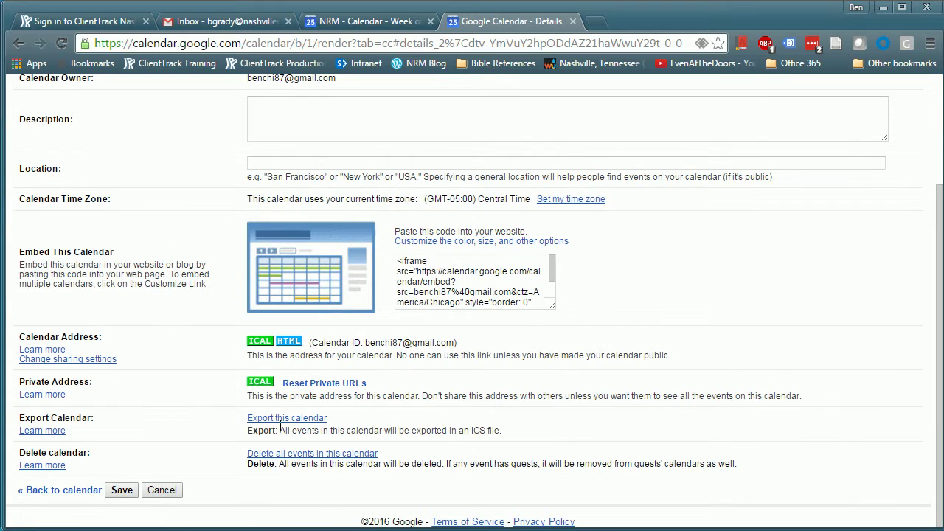
click(284, 419)
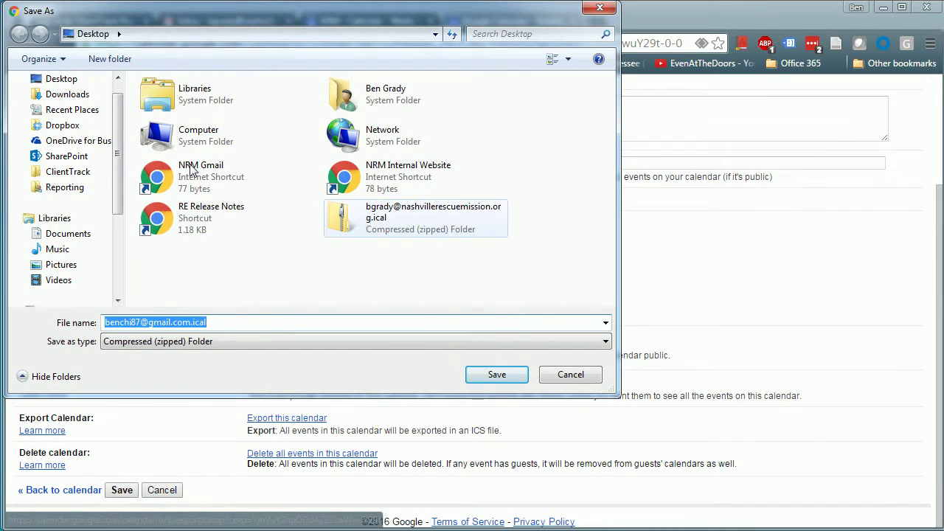
click(64, 79)
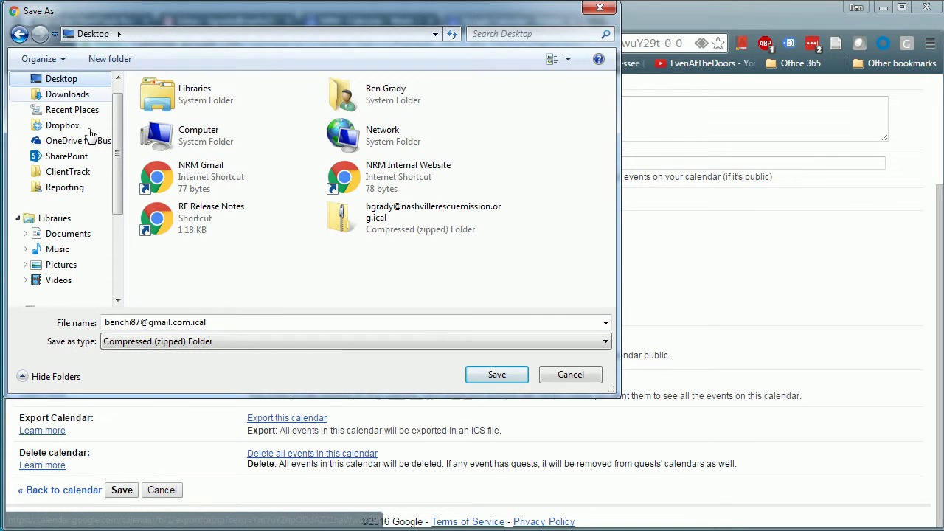
click(497, 374)
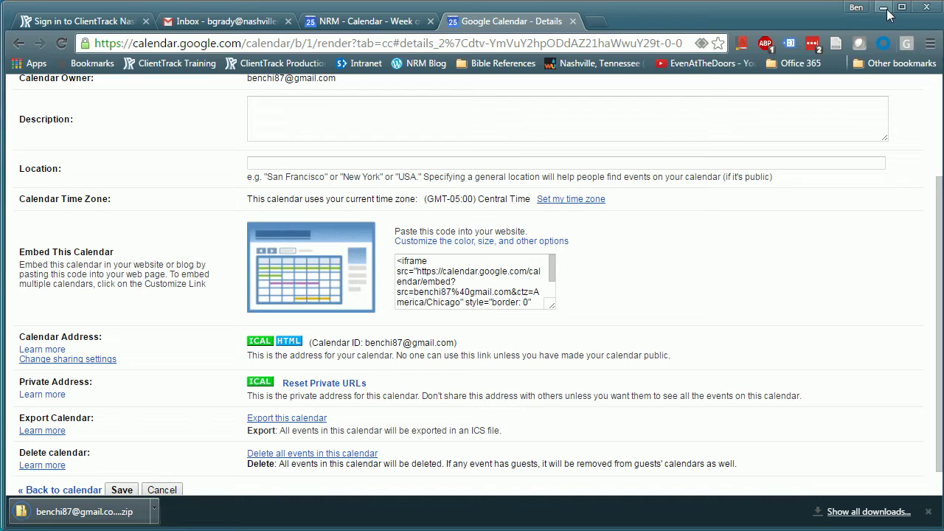
Copy the iCalendar file from the exported personal calendar archive onto the desktop, then close the archive window.
click(883, 8)
click(868, 10)
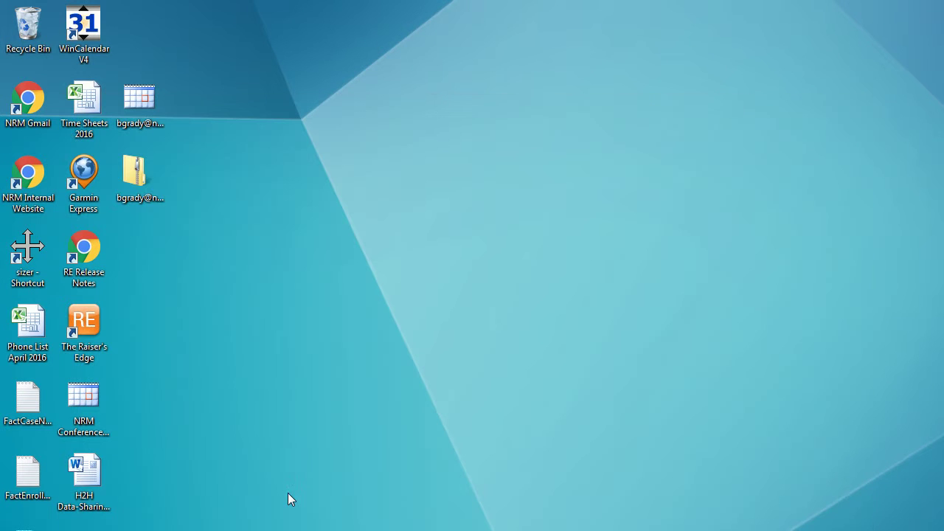
click(129, 193)
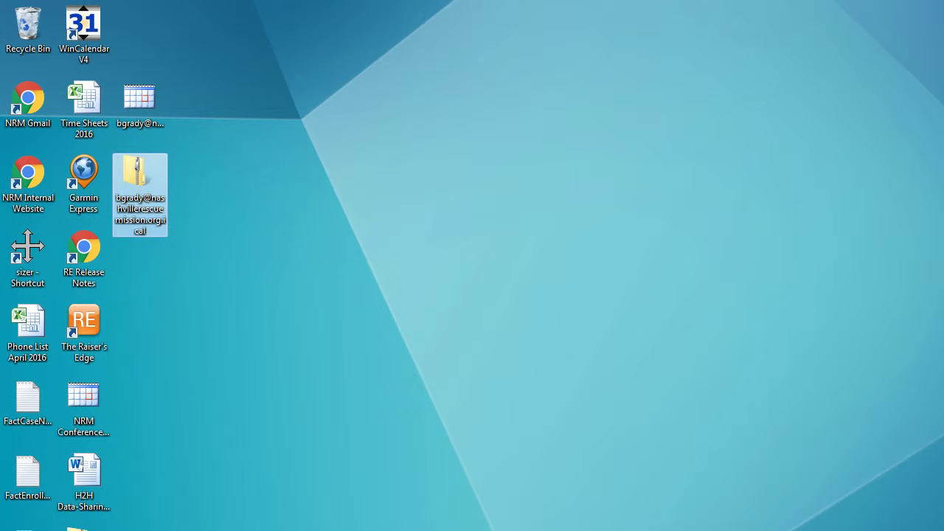
drag(83, 530, 127, 262)
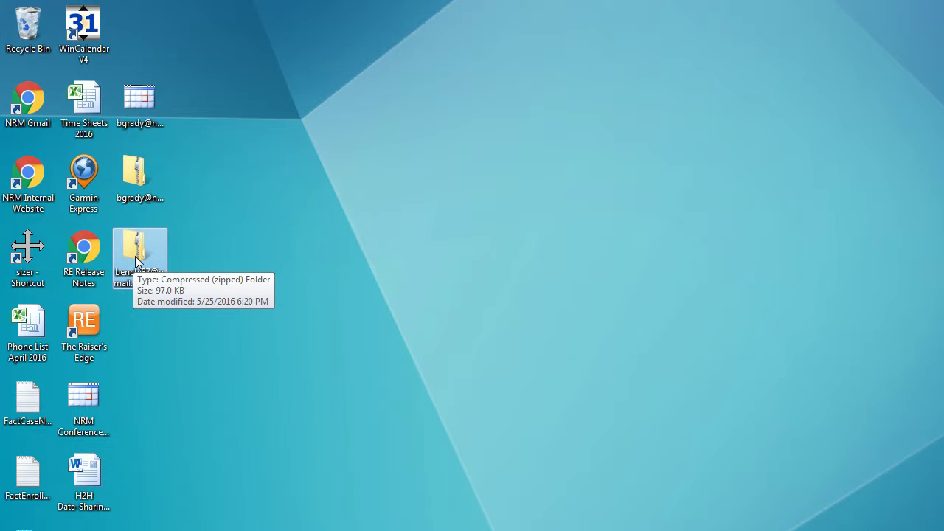
double_click(137, 258)
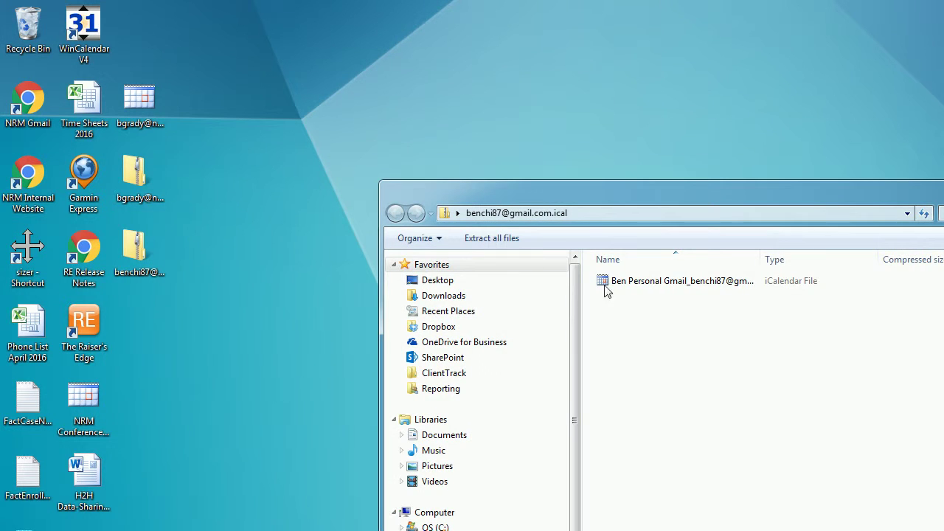
drag(627, 286, 133, 307)
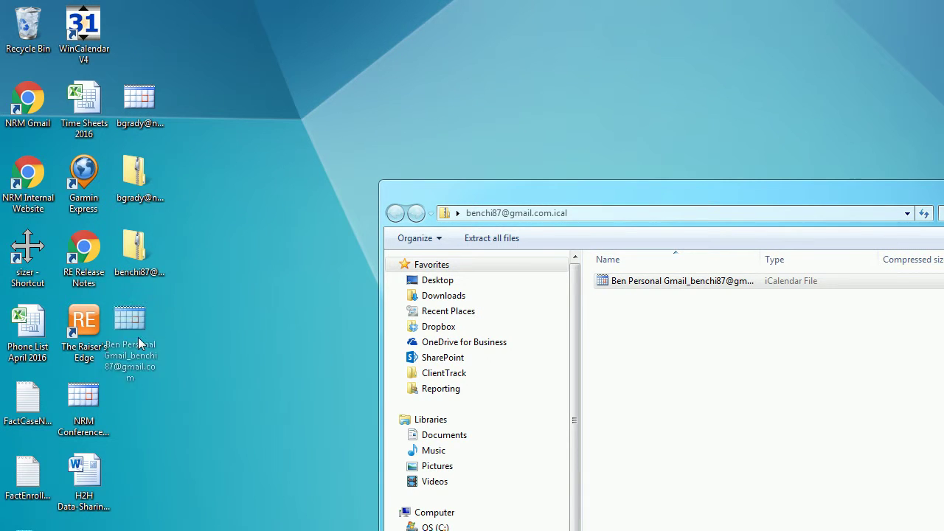
click(164, 315)
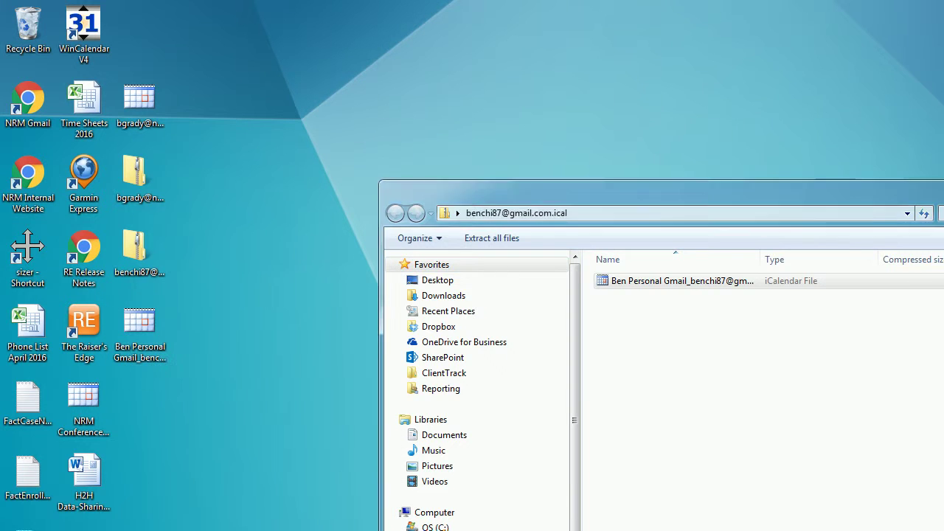
key(alt+F4)
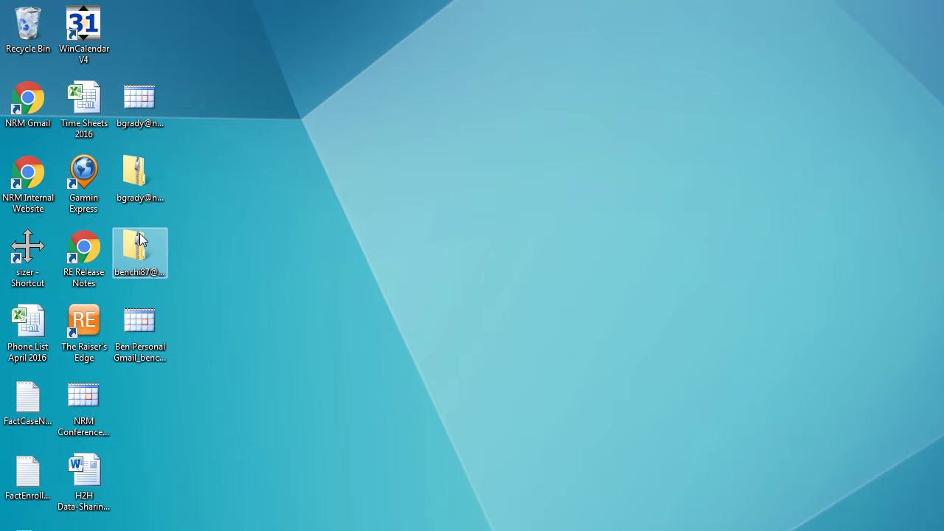
Locate the work iCalendar file on the desktop and examine the primary work calendar's options in Chrome.
click(144, 97)
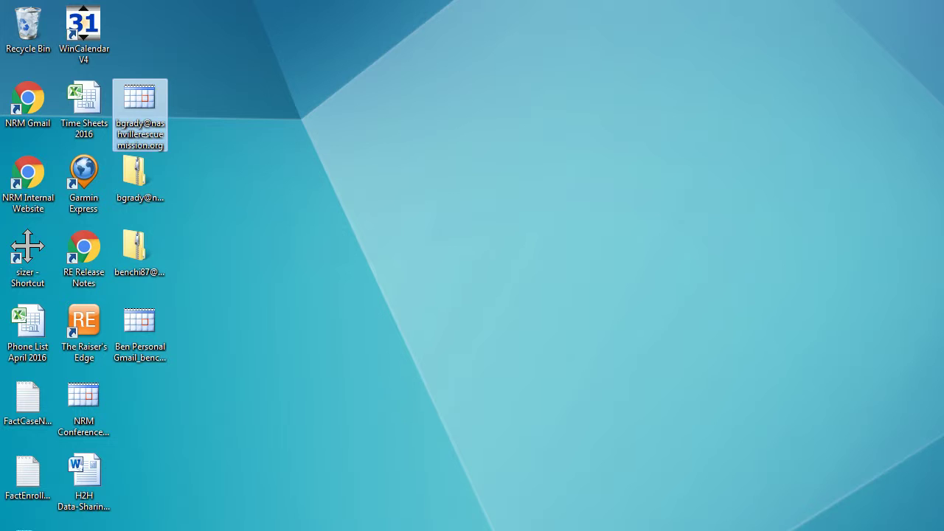
key(alt+Tab)
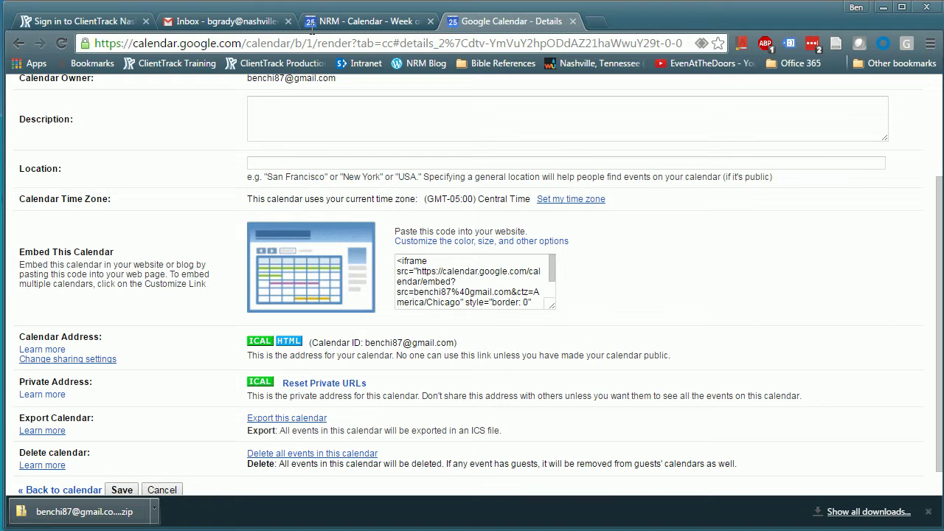
click(316, 23)
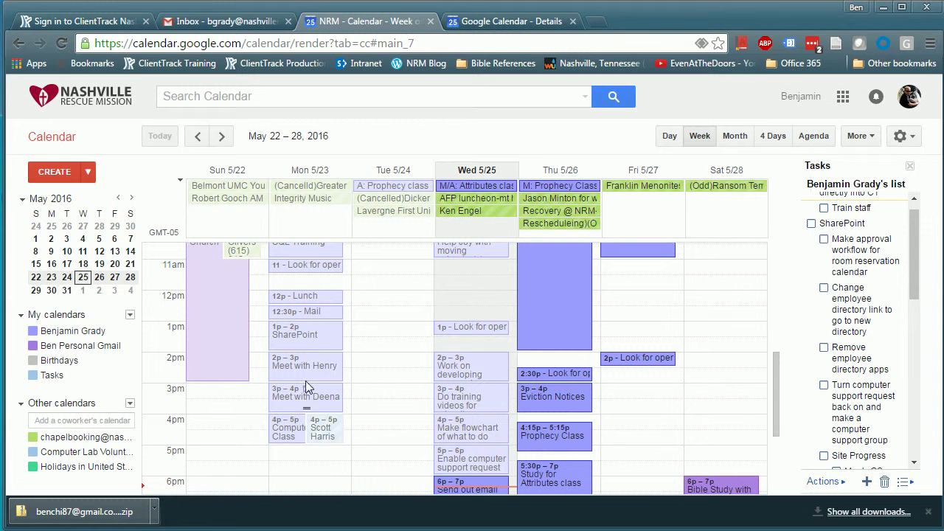
click(129, 334)
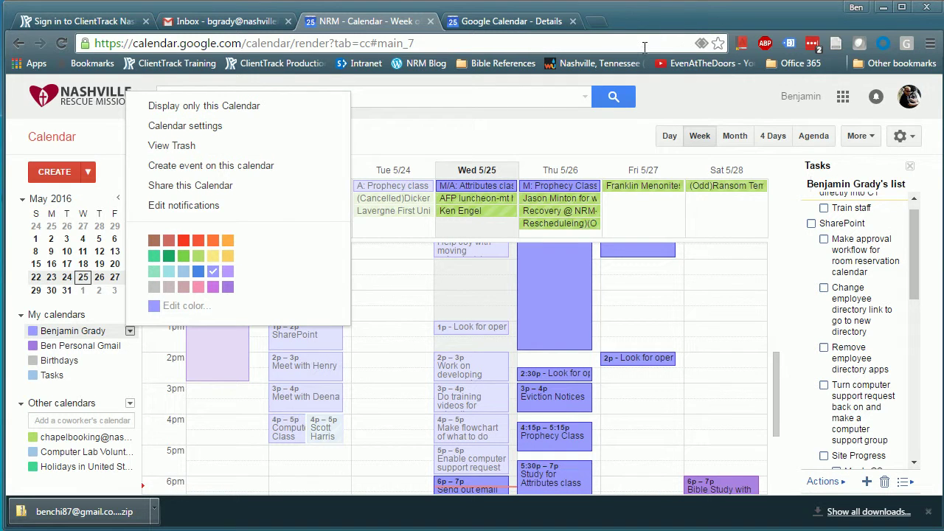
click(677, 103)
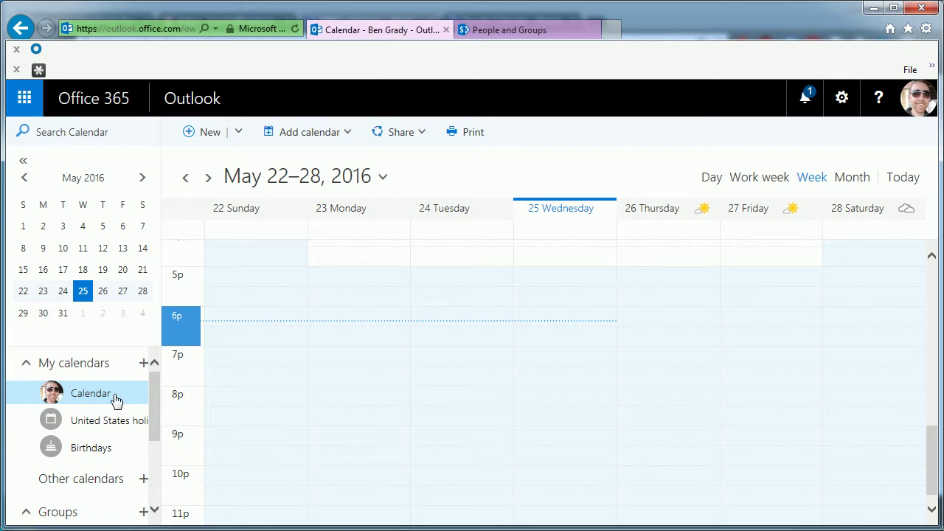
Create a new calendar named Personal under My calendars in Outlook.
click(843, 99)
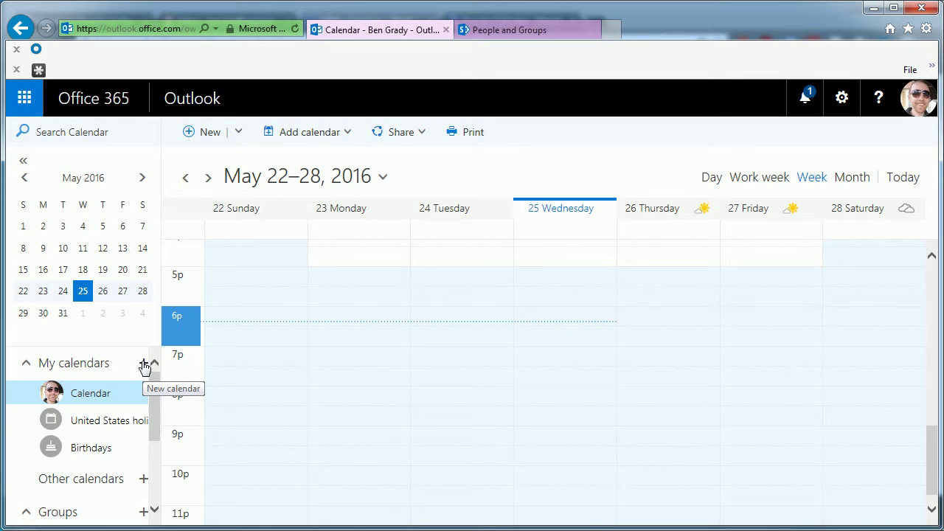
click(144, 364)
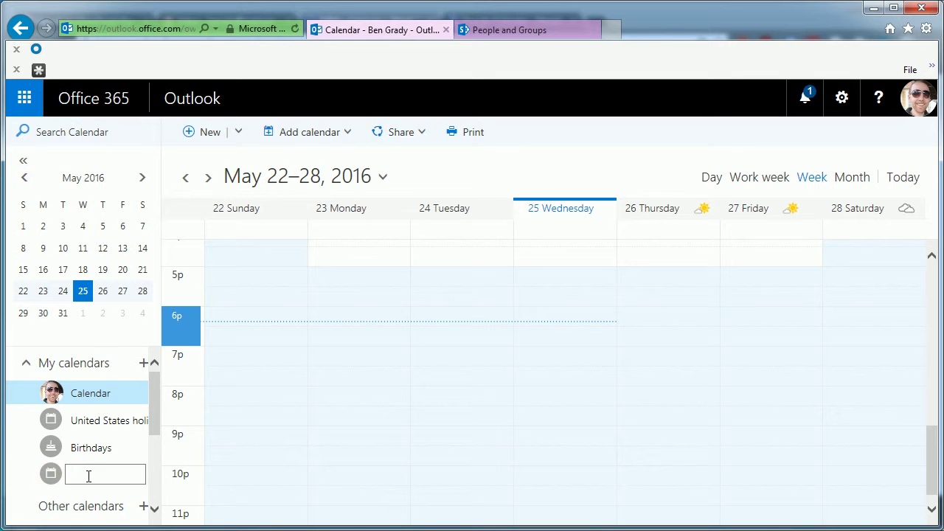
text(Personal)
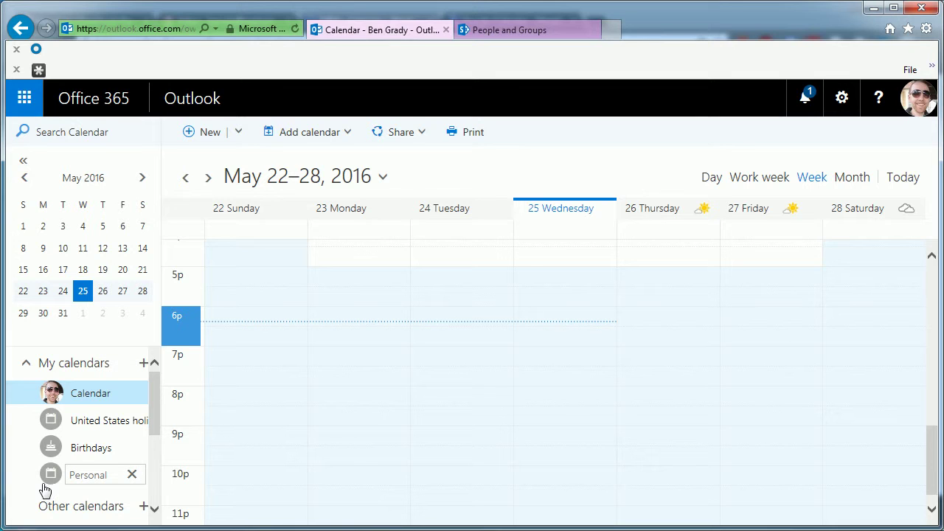
key(Return)
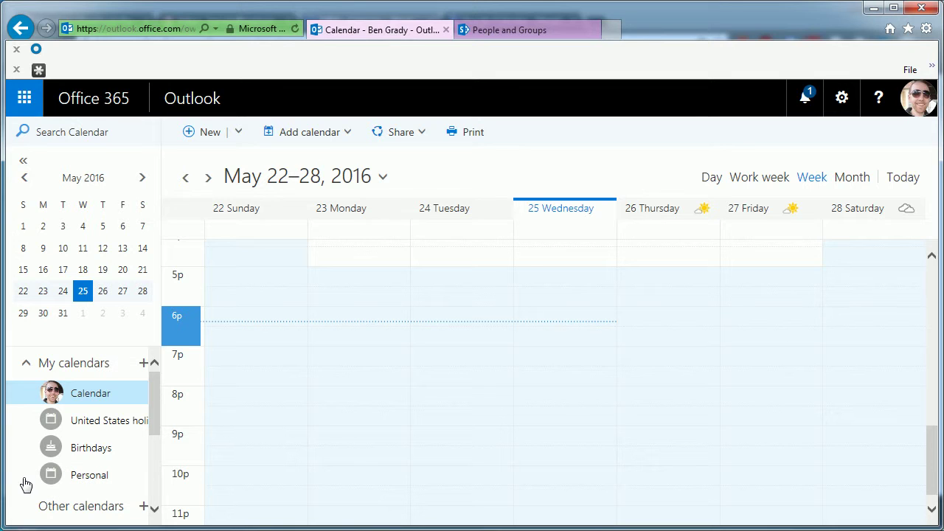
Try to import the personal Gmail iCalendar file from the Desktop into the Personal calendar, and close the import form.
click(300, 130)
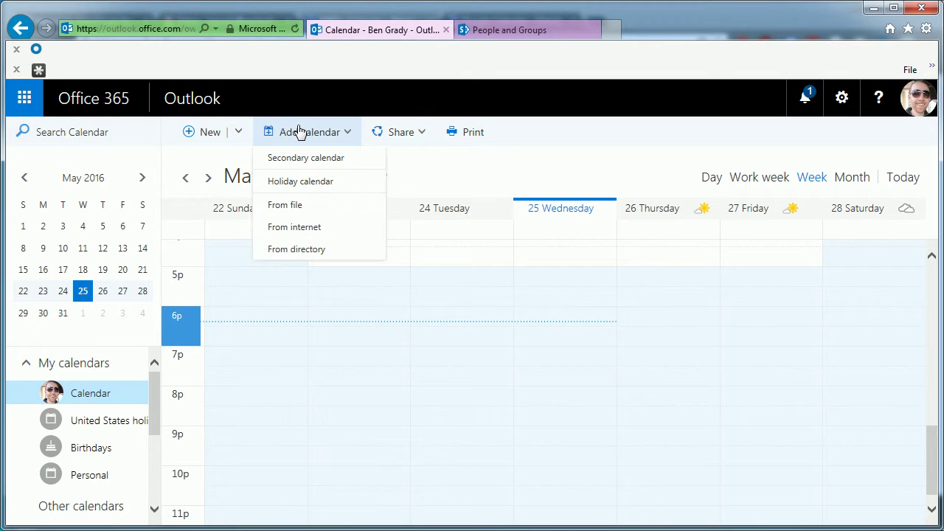
click(294, 206)
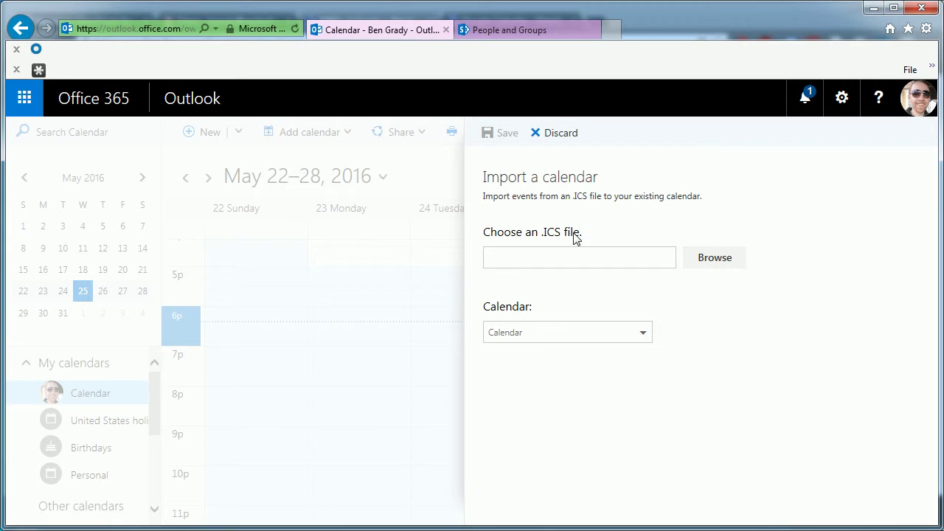
click(528, 339)
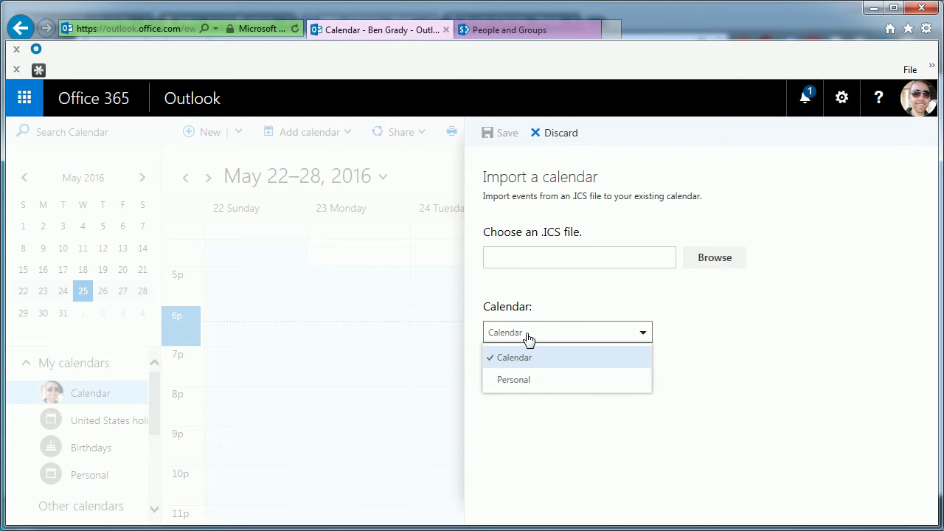
click(525, 379)
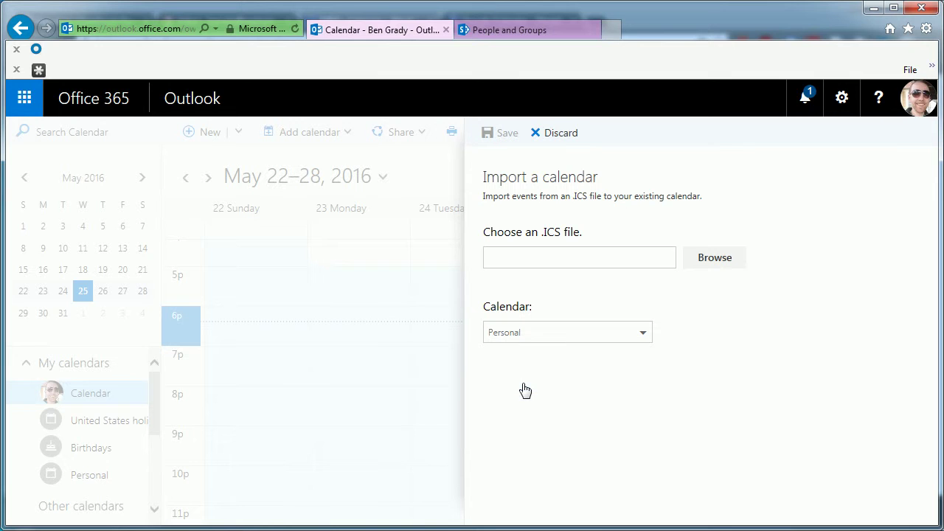
click(712, 263)
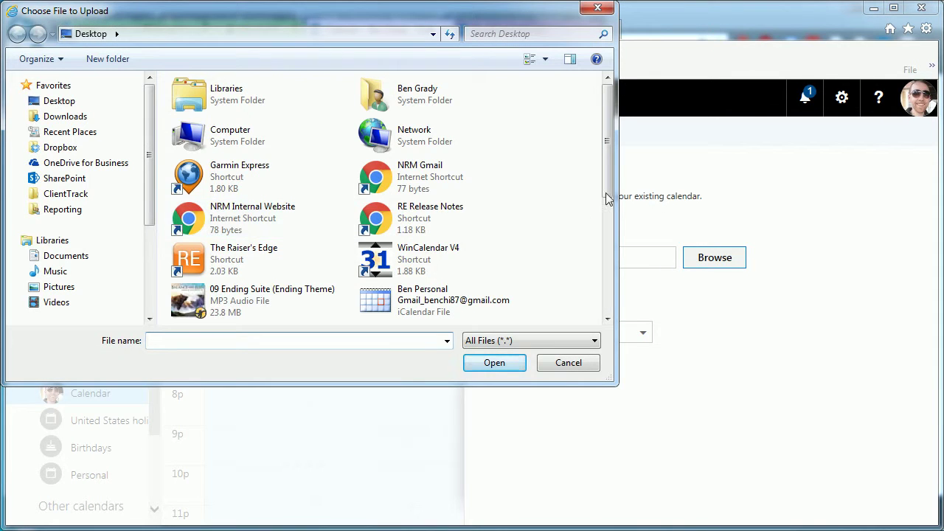
scroll(474, 177, down, 3)
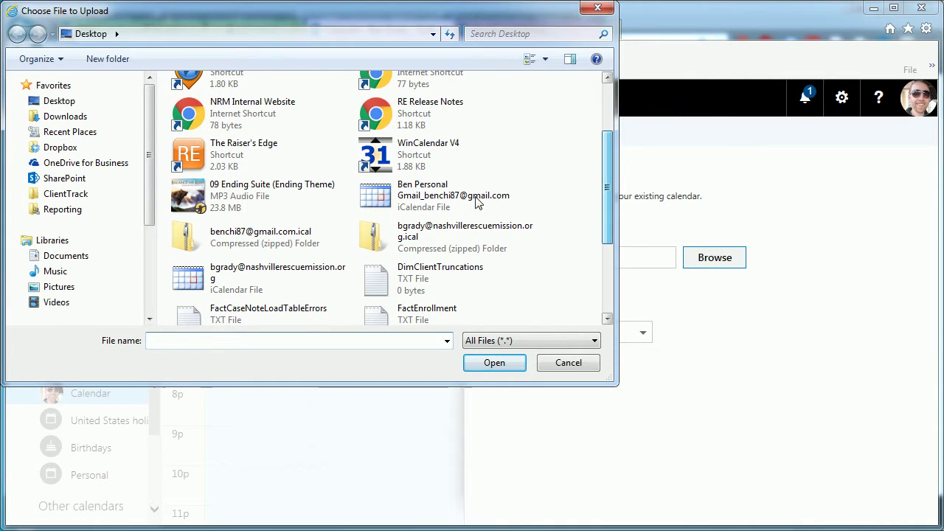
click(426, 195)
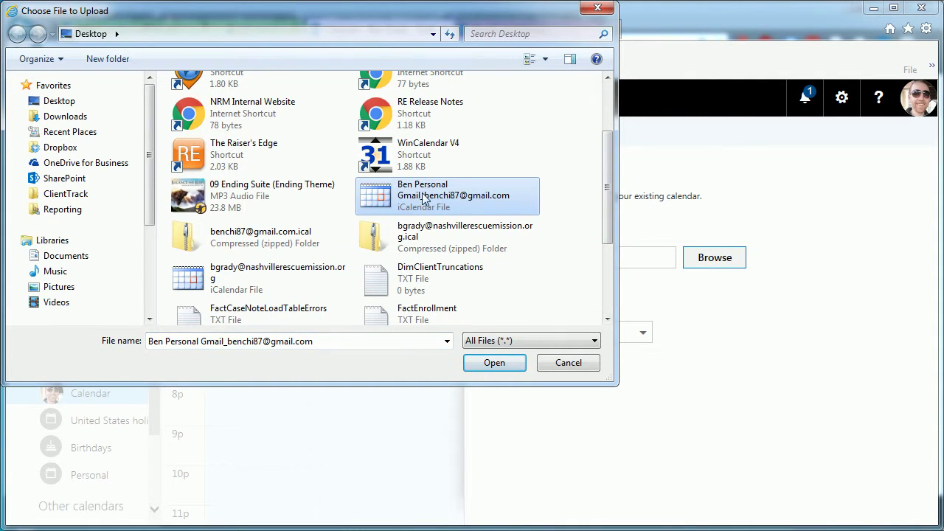
click(494, 362)
click(489, 131)
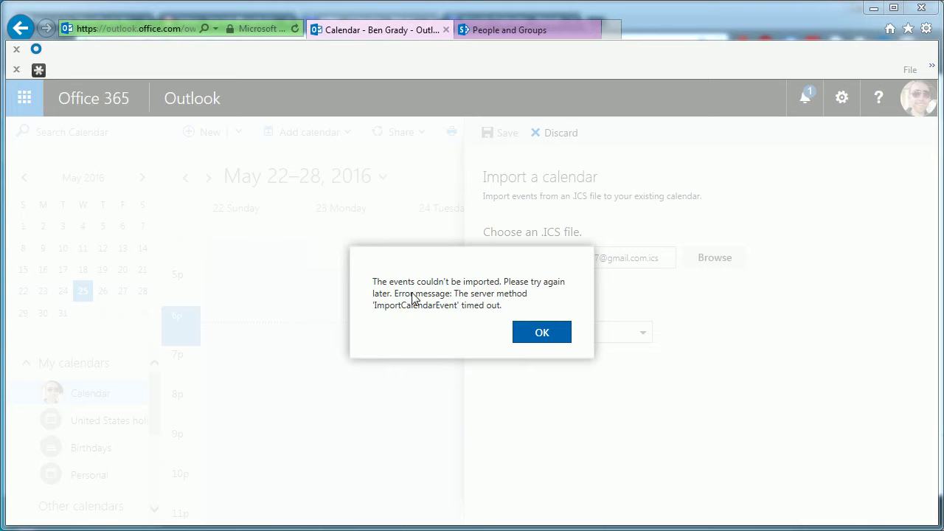
click(539, 333)
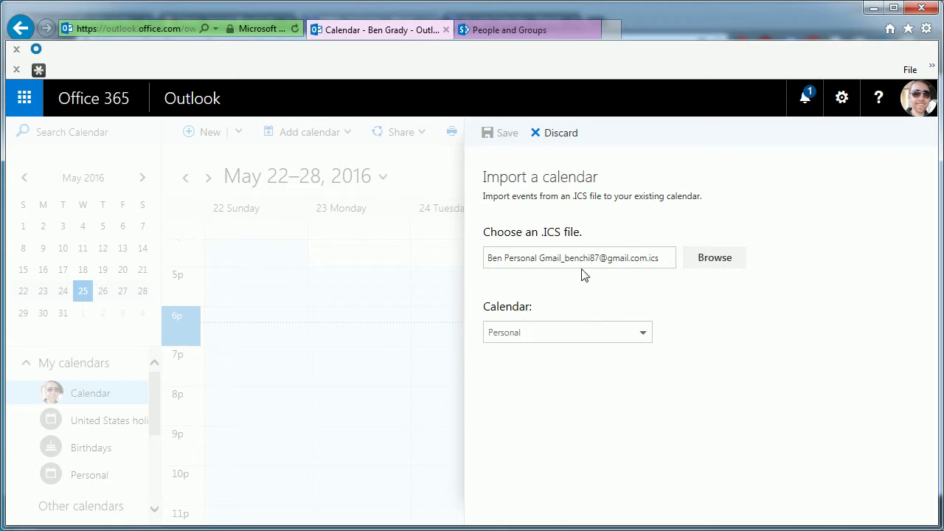
click(557, 134)
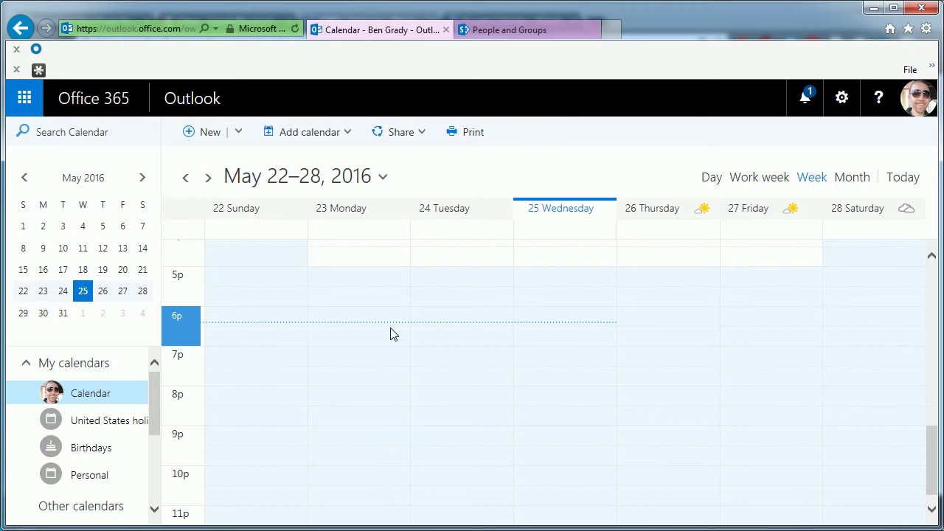
Show the Personal calendar alongside the main one and look through the week of May 22–28, 2016 for imported events.
click(90, 479)
scroll(310, 395, up, 10)
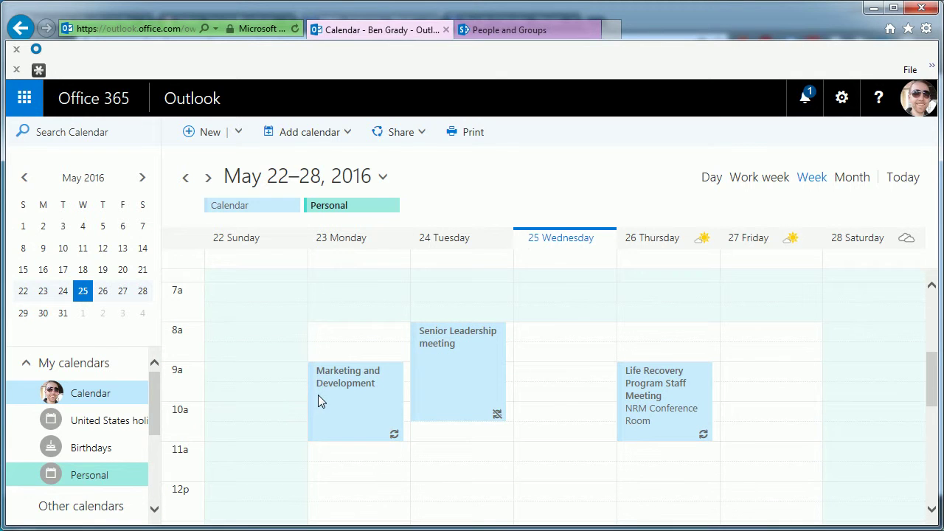
scroll(318, 394, down, 3)
scroll(318, 404, down, 2)
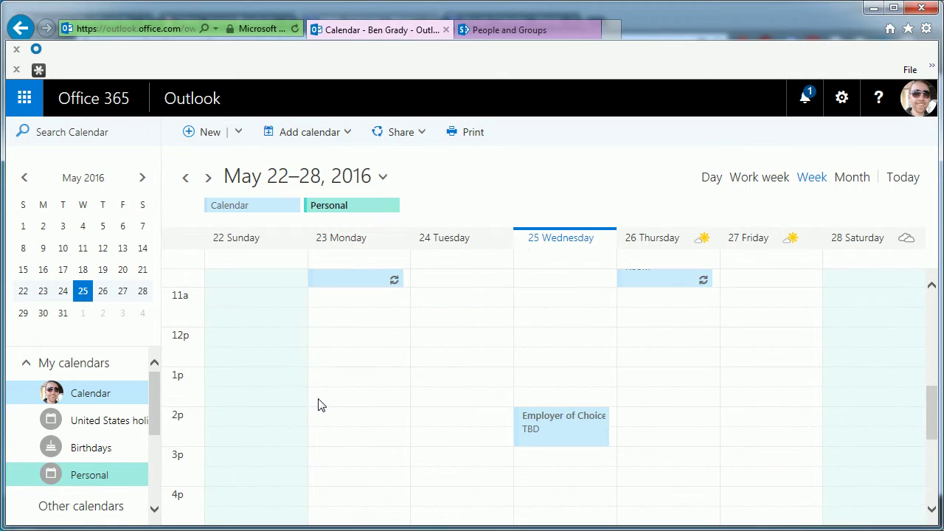
scroll(292, 405, down, 3)
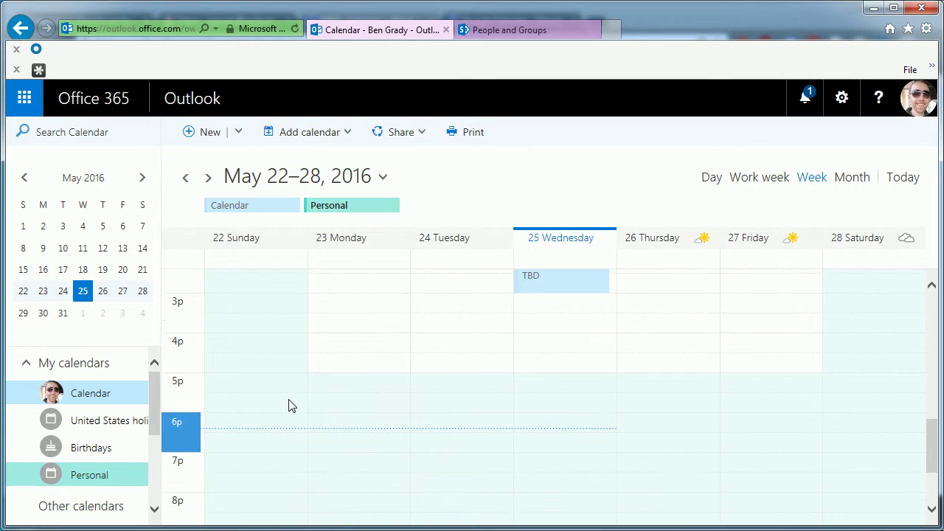
scroll(291, 405, down, 2)
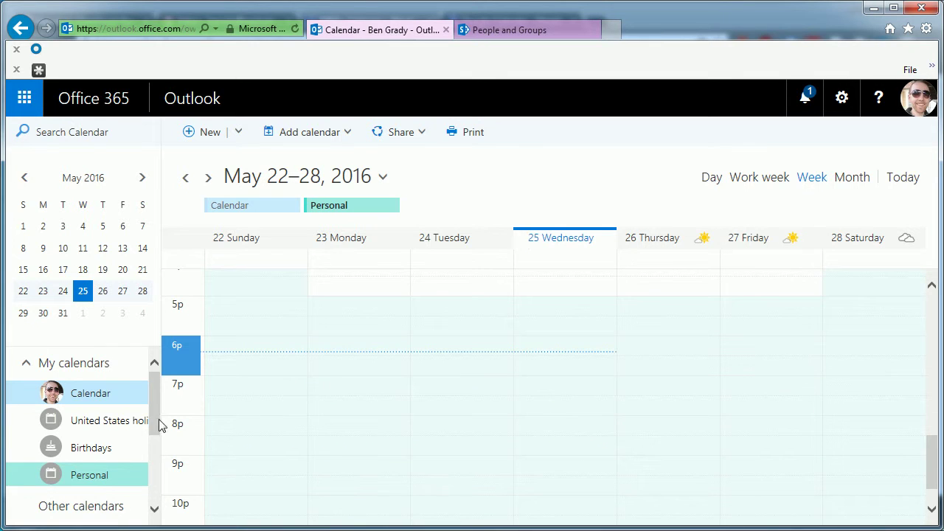
Try to delete the Personal calendar from My calendars.
right_click(94, 480)
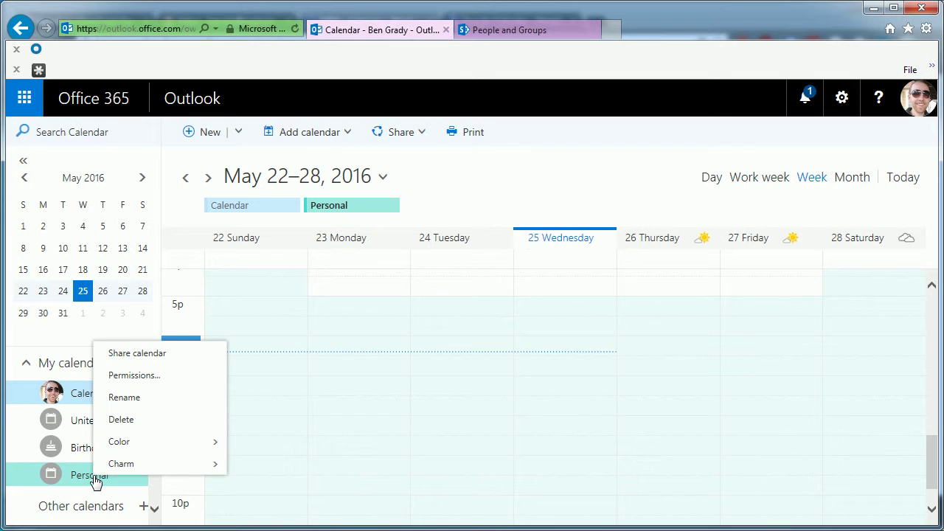
click(120, 421)
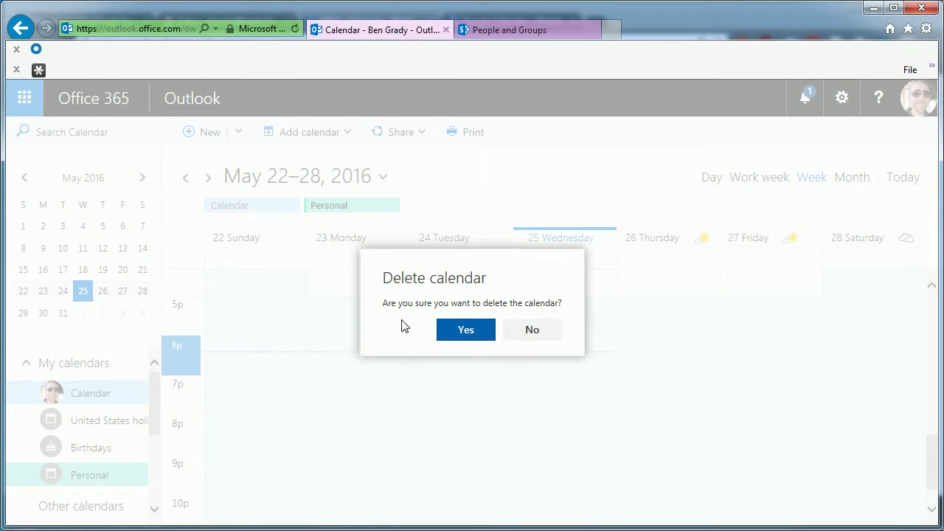
click(483, 333)
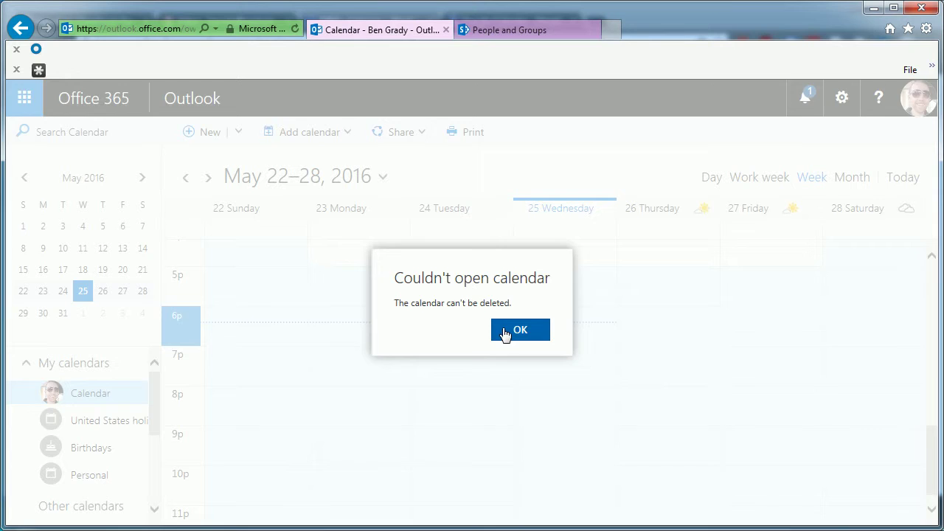
click(506, 331)
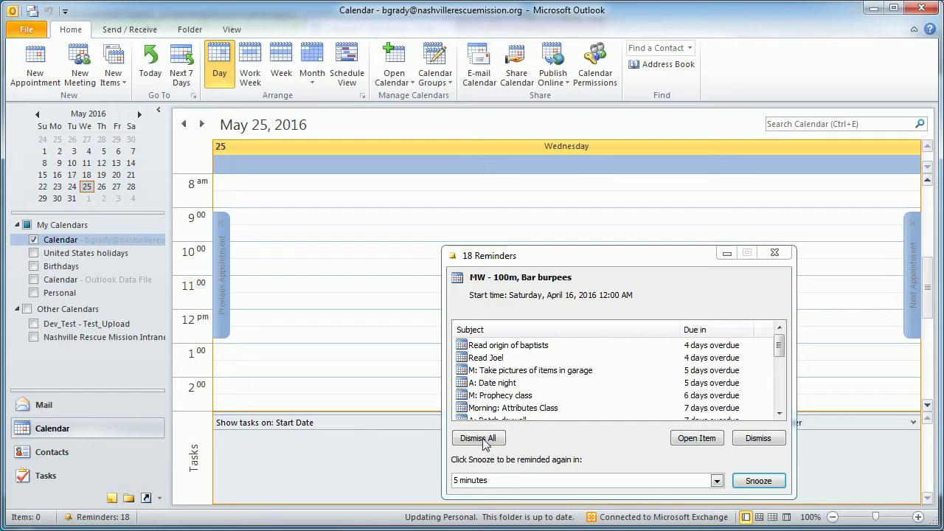
Dismiss all pending reminders and check the May 25, 2016 day view of the main work calendar.
click(478, 438)
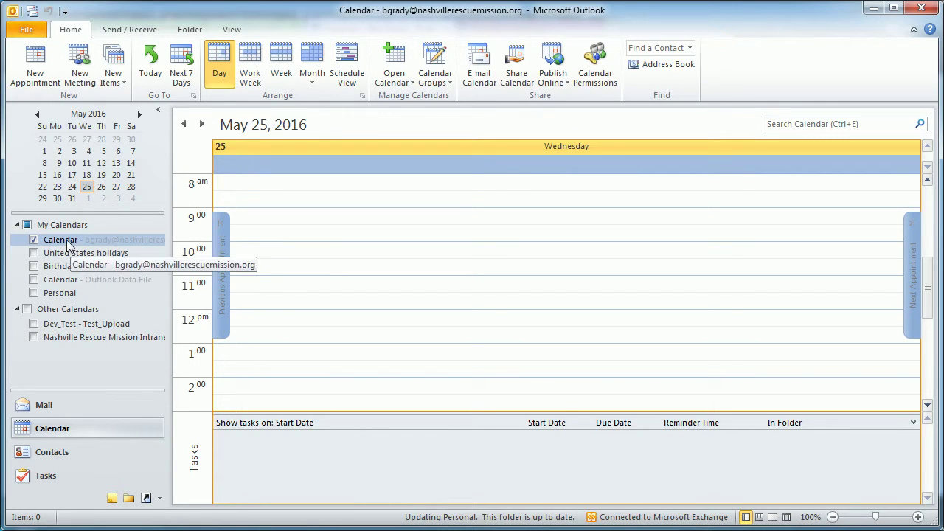
scroll(580, 317, up, 3)
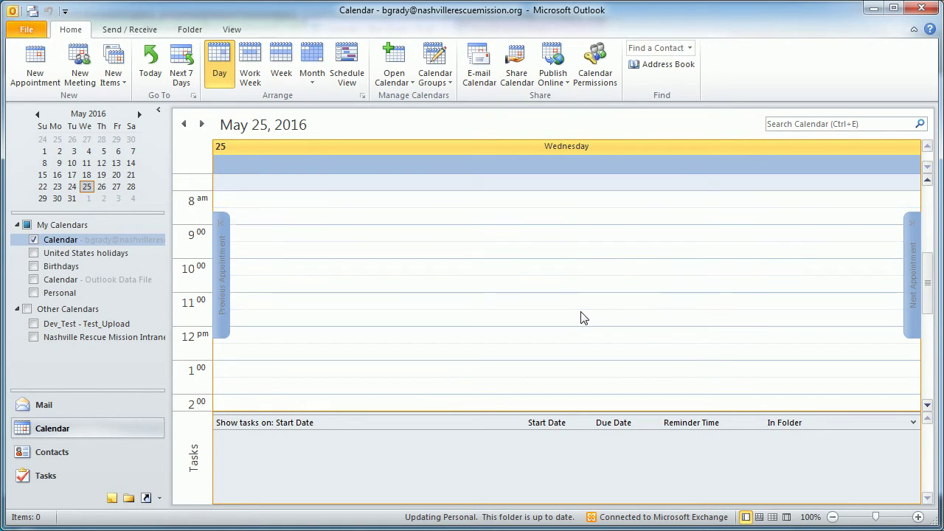
scroll(580, 317, up, 8)
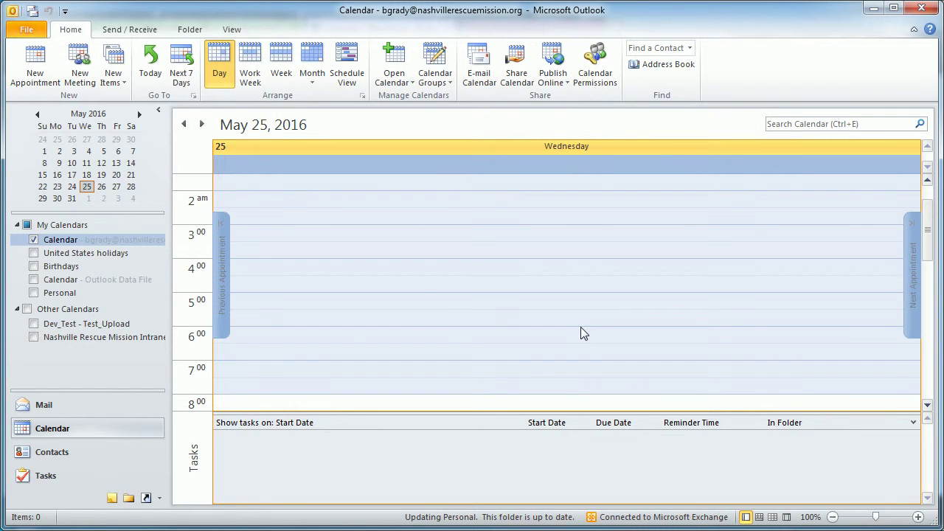
Display only the Personal calendar, arranged in month view for May 2016.
click(62, 292)
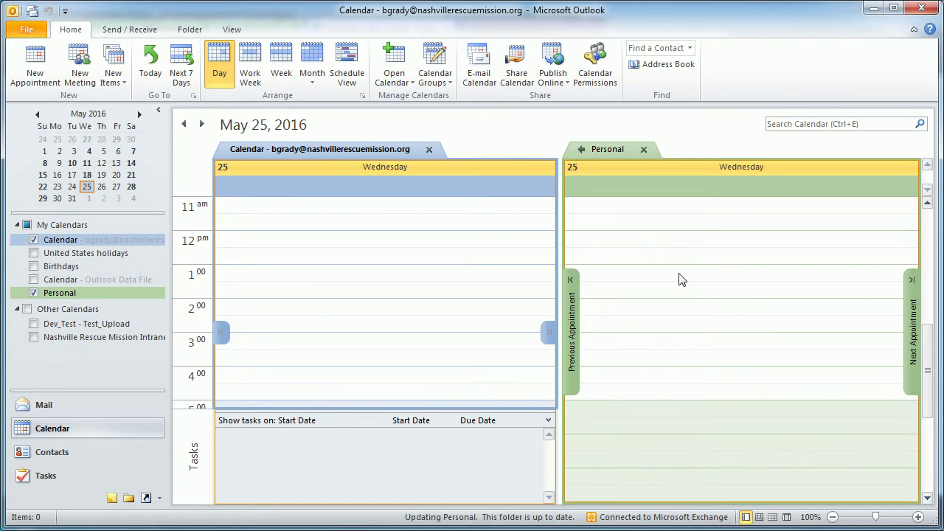
click(428, 149)
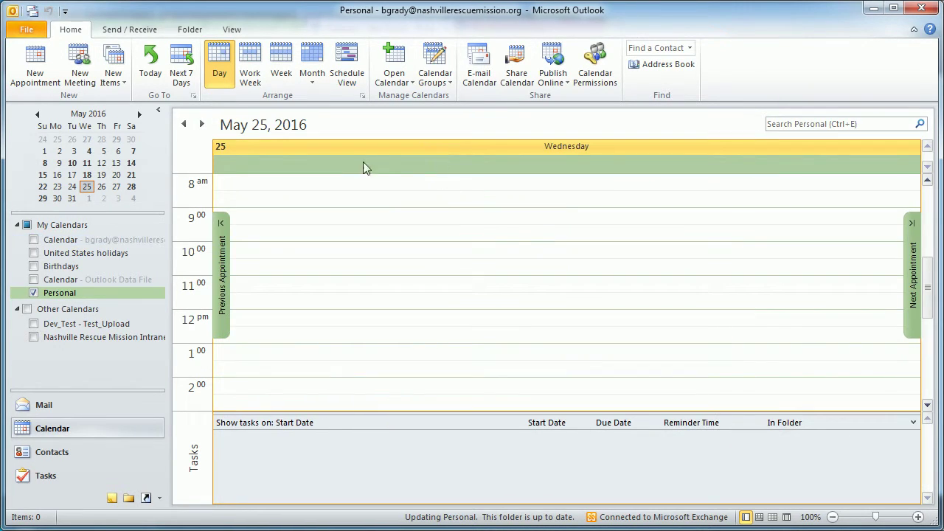
click(323, 57)
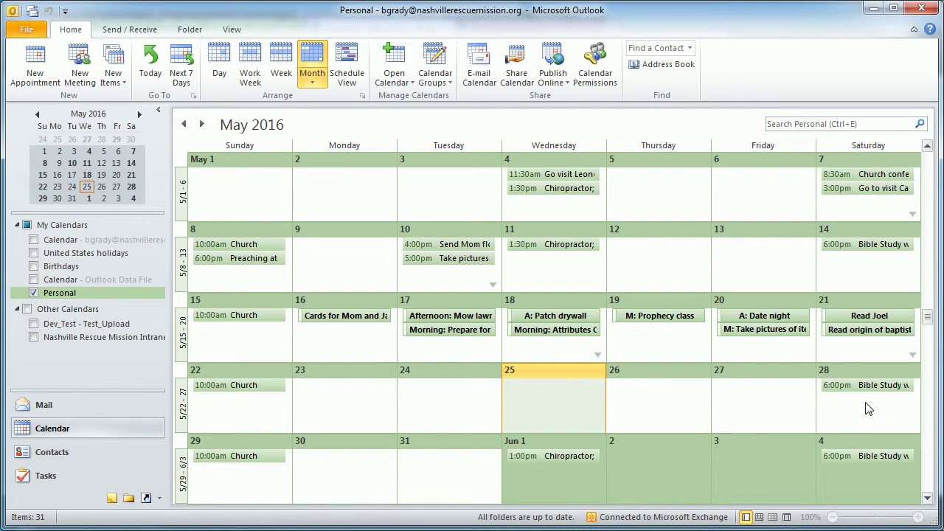
Return to the main work Calendar and start the Import and Export Wizard to import an iCalendar (.ics) or vCalendar file.
click(33, 292)
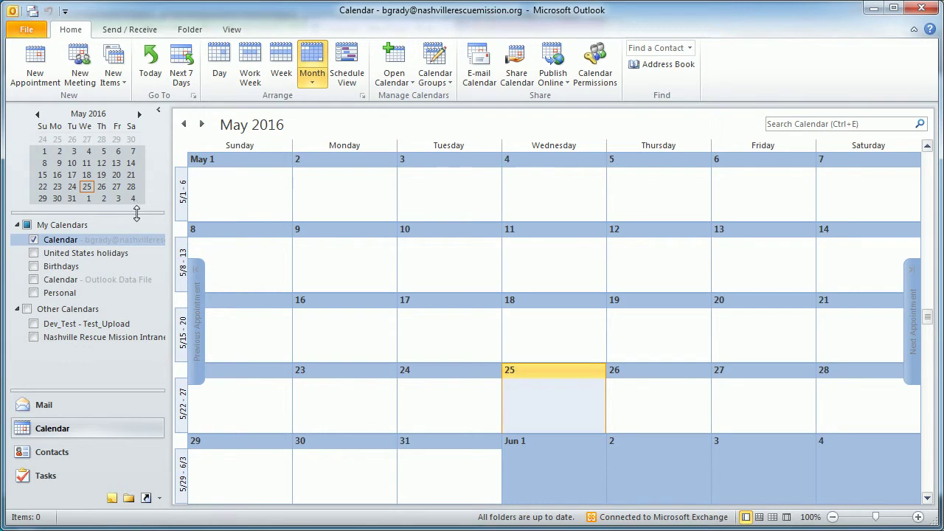
click(26, 33)
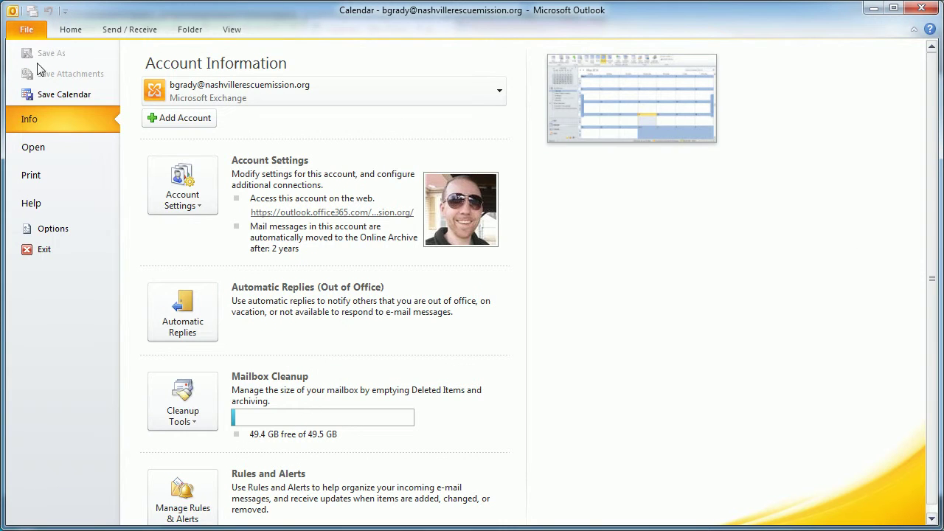
click(33, 148)
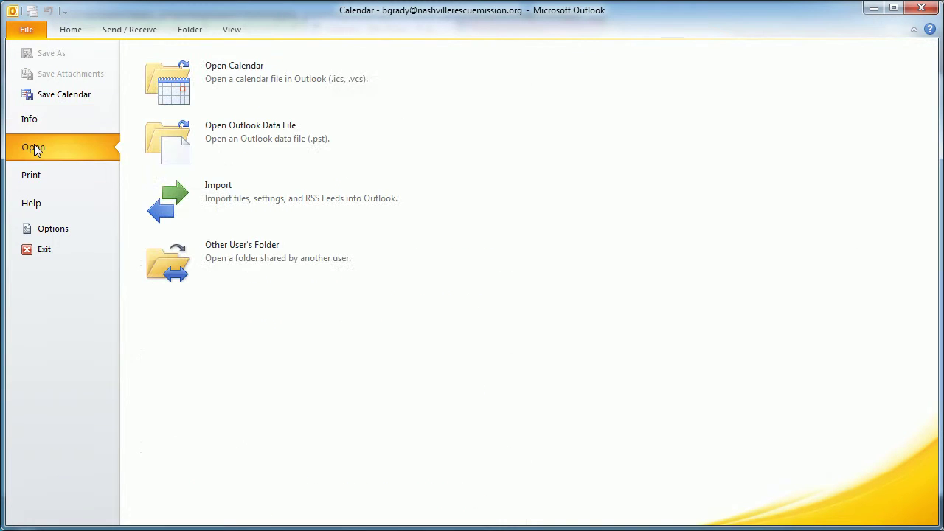
click(227, 191)
click(449, 222)
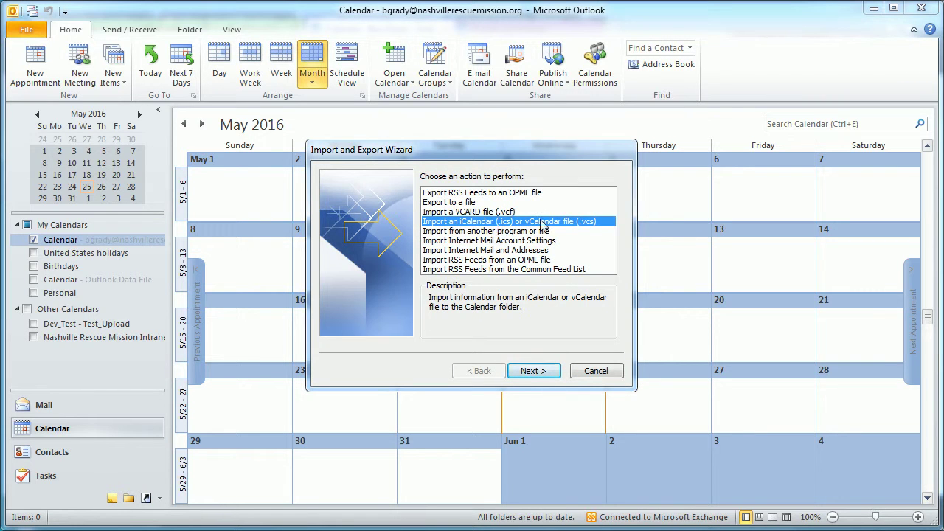
click(528, 373)
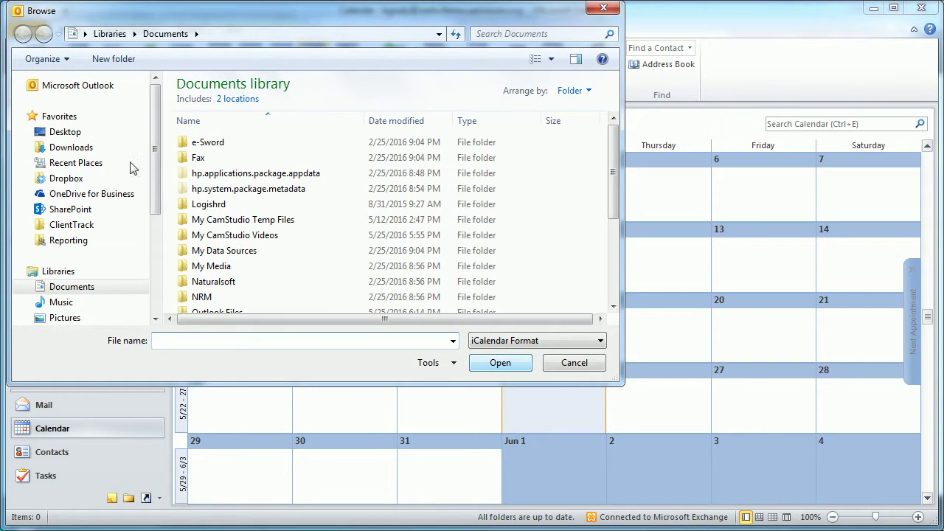
Choose the work account's iCalendar file on the Desktop and import its items into the existing main calendar.
click(69, 137)
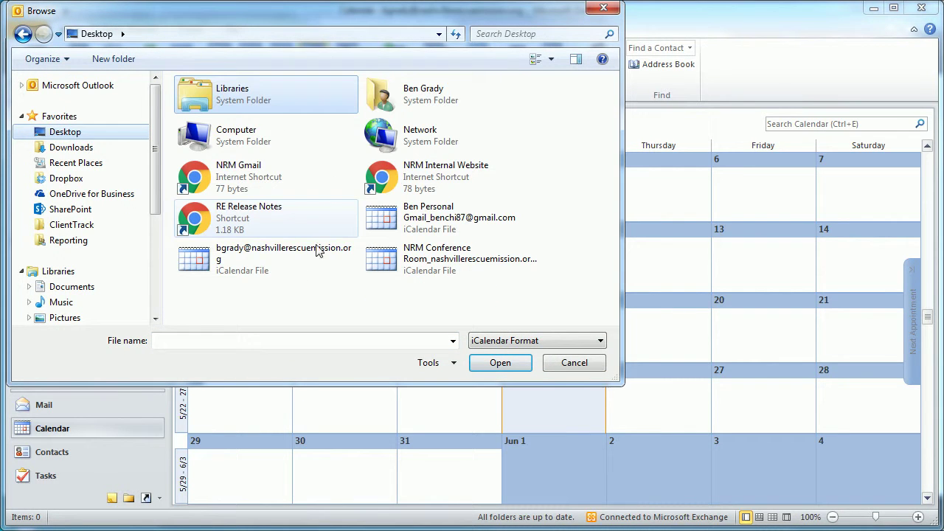
click(260, 256)
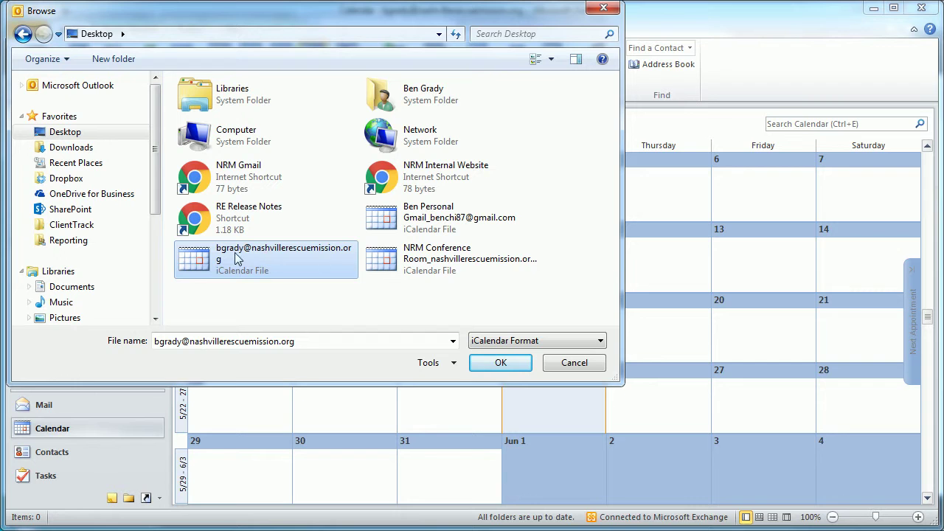
click(506, 370)
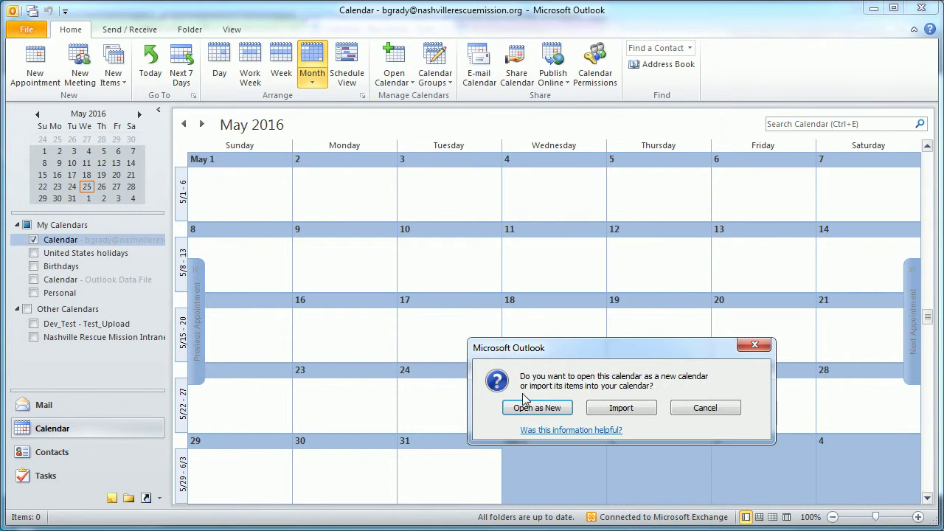
drag(537, 352, 459, 210)
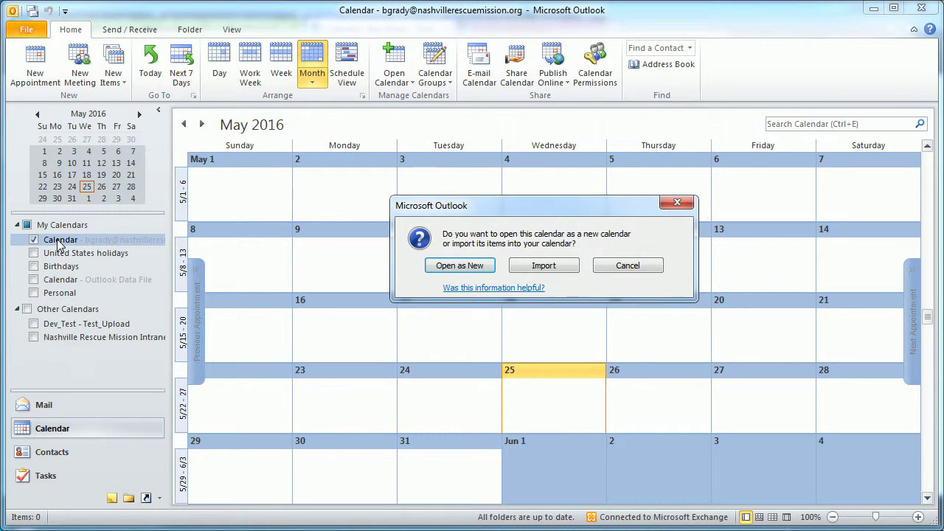
click(532, 268)
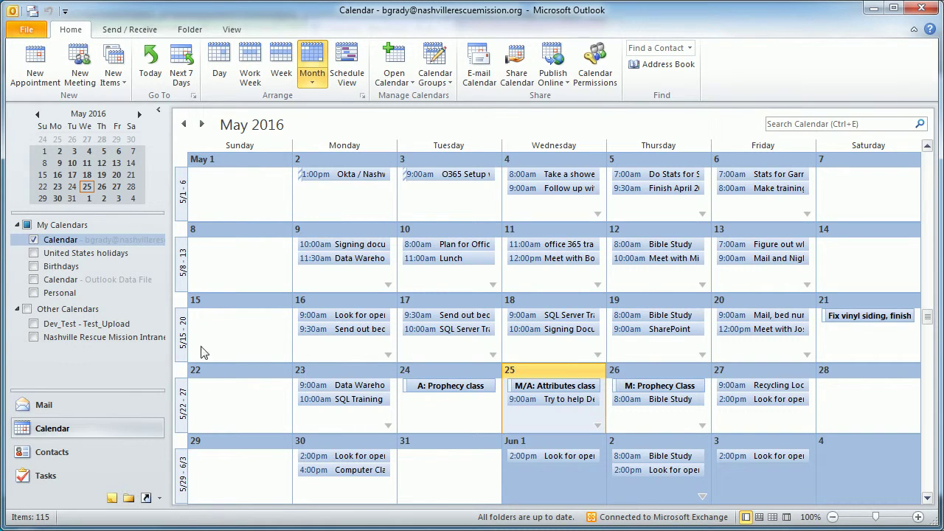
Delete the Personal calendar and move its contents to the Deleted Items folder.
right_click(64, 296)
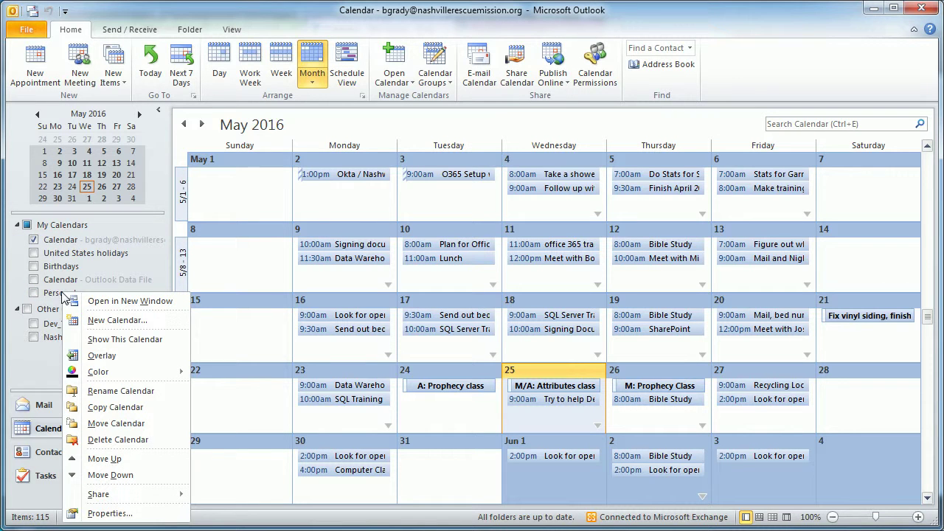
click(117, 439)
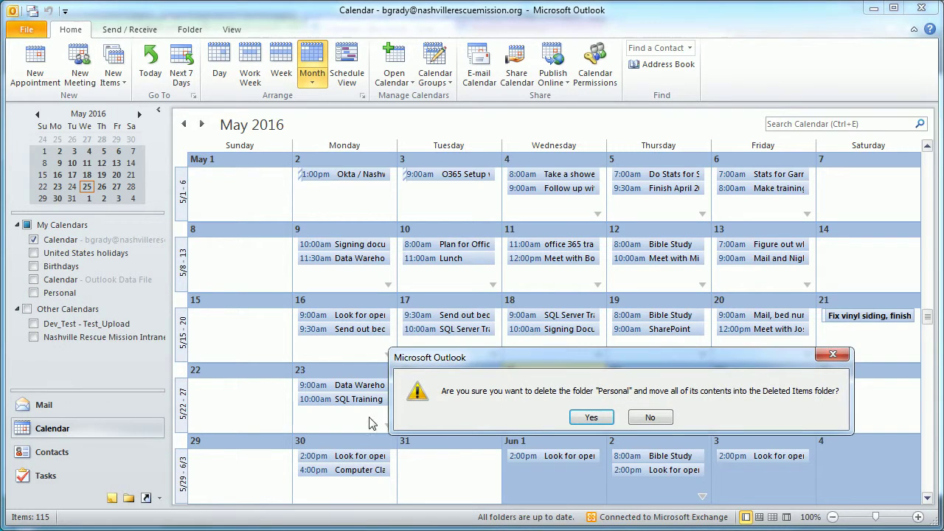
click(591, 417)
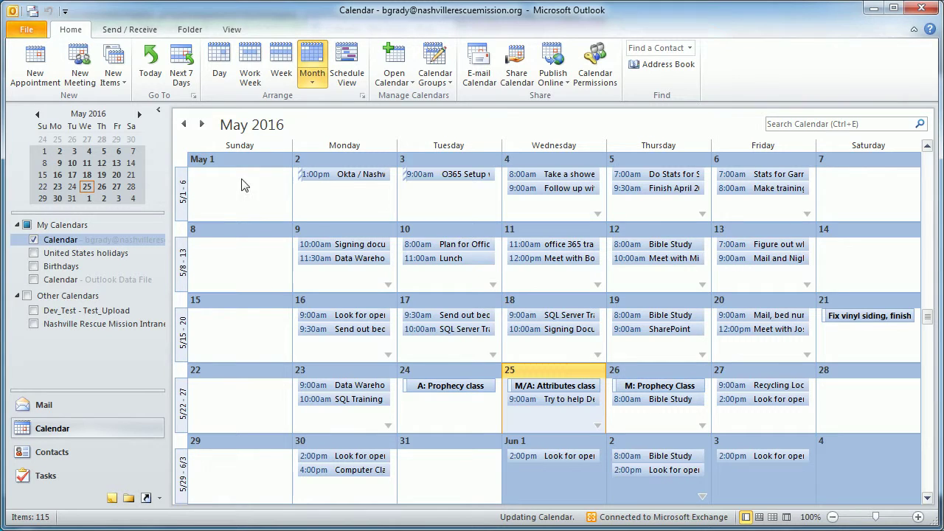
Start the Import and Export Wizard to import an iCalendar (.ics) or vCalendar file (.vcs).
click(27, 32)
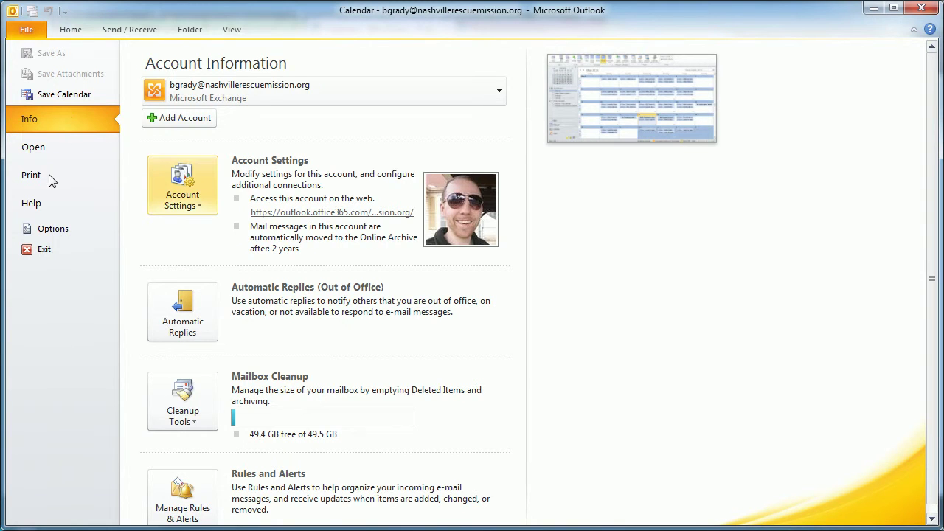
click(23, 154)
click(209, 198)
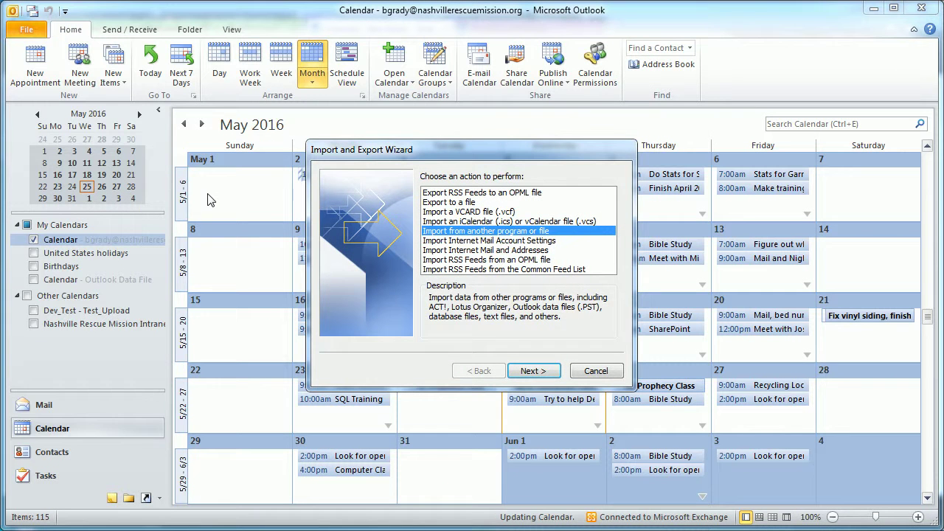
click(429, 221)
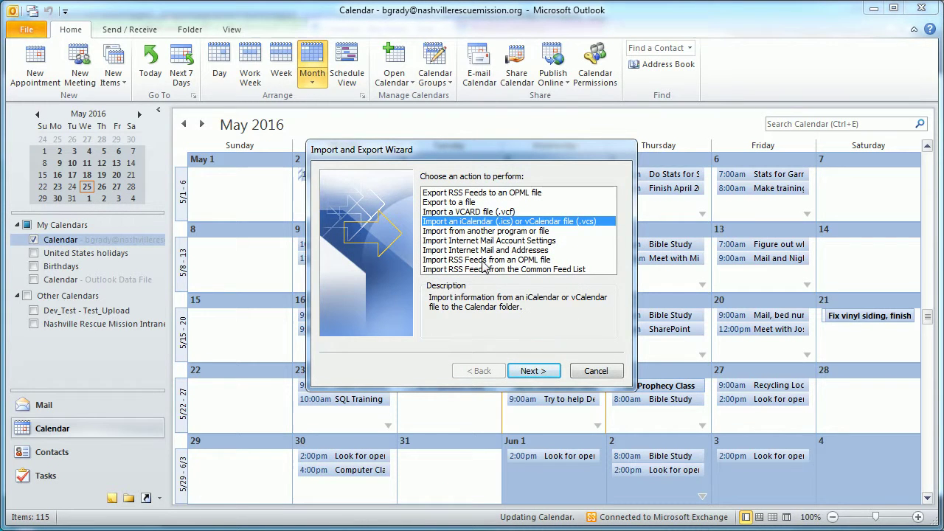
click(532, 371)
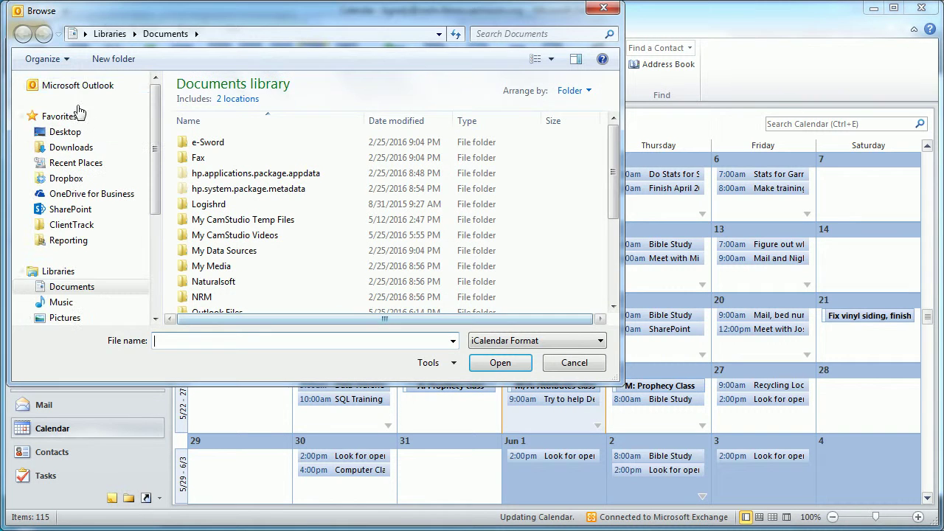
Choose the personal Gmail iCalendar file on the Desktop and open it as a new calendar.
click(64, 131)
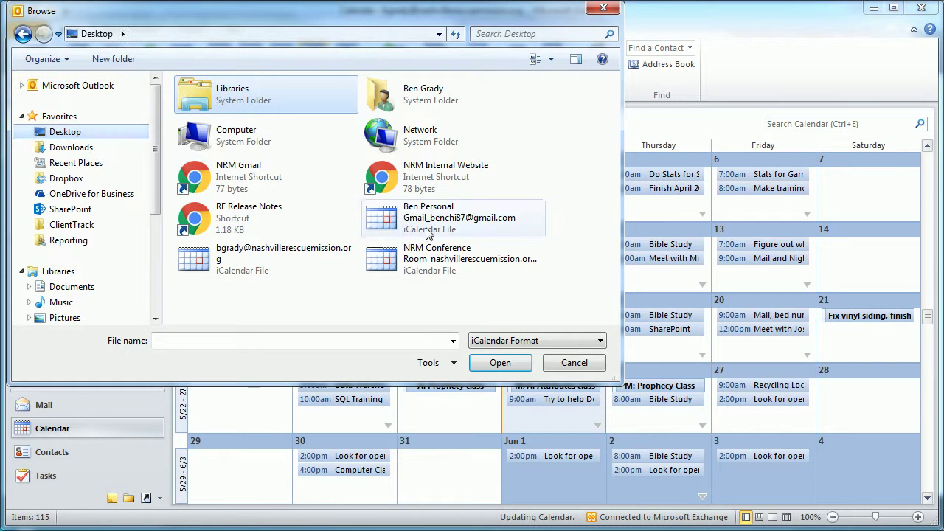
click(432, 221)
click(502, 365)
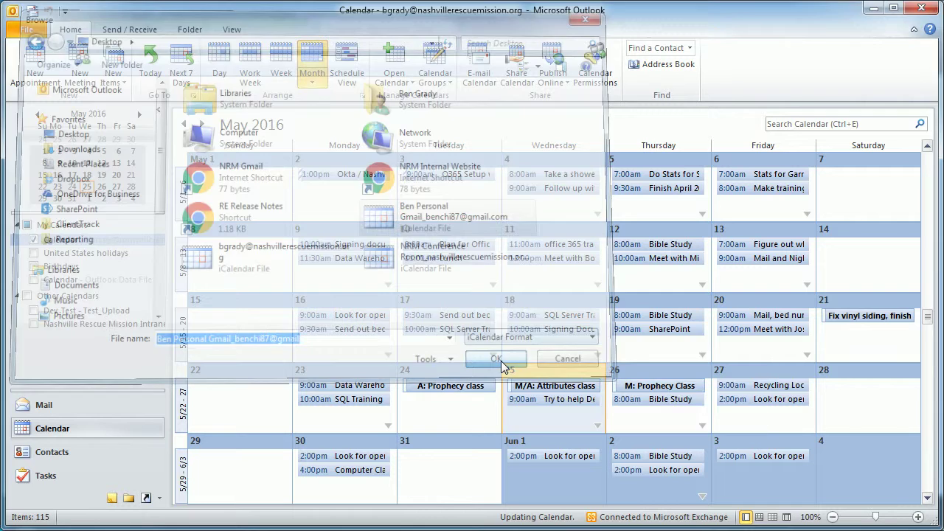
drag(533, 351, 442, 221)
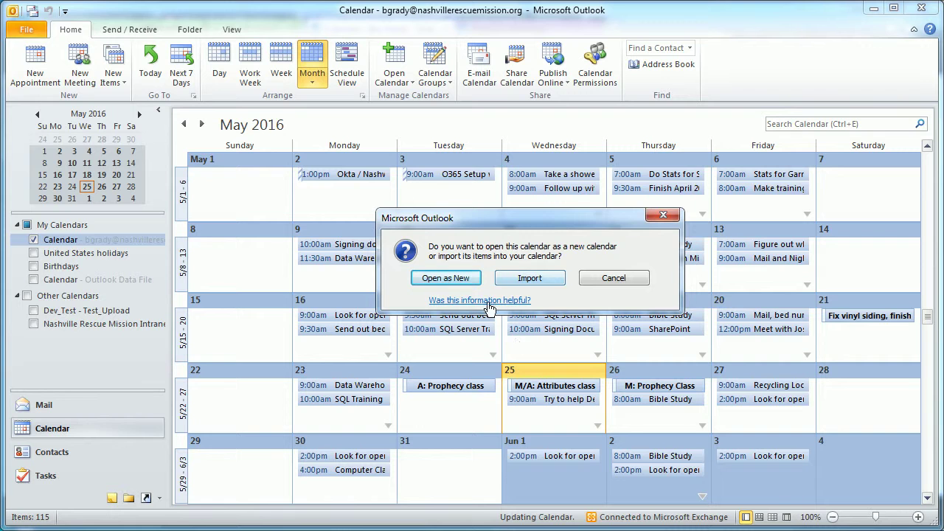
click(453, 279)
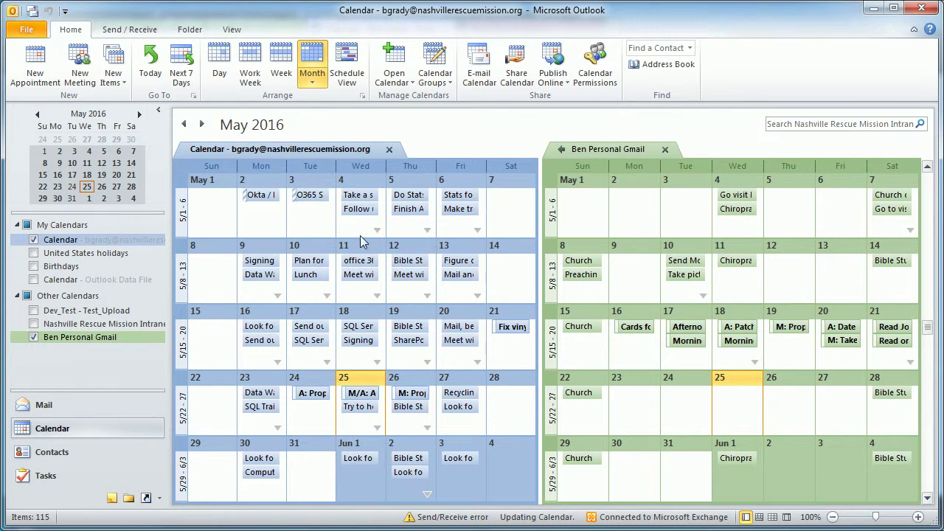
Review the send/receive errors reported for the personal Gmail calendar import, and close the progress window.
click(417, 518)
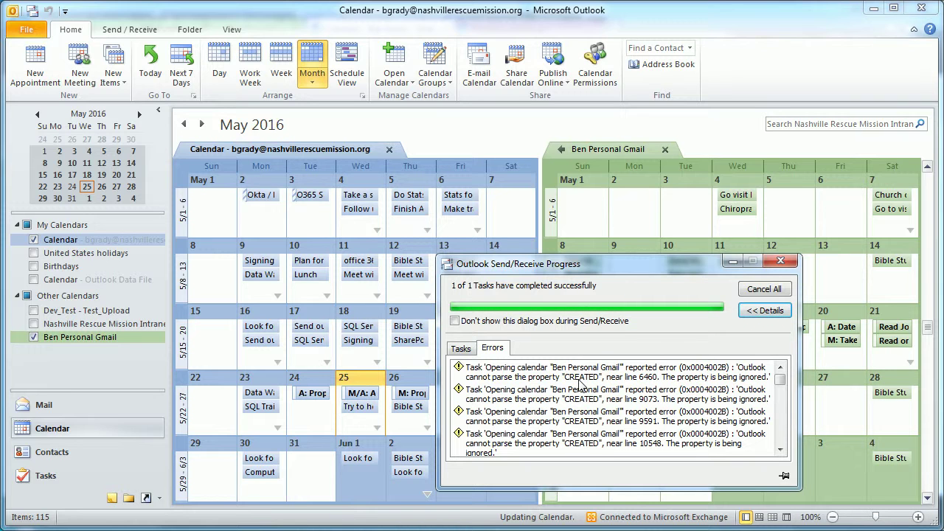
scroll(582, 442, down, 3)
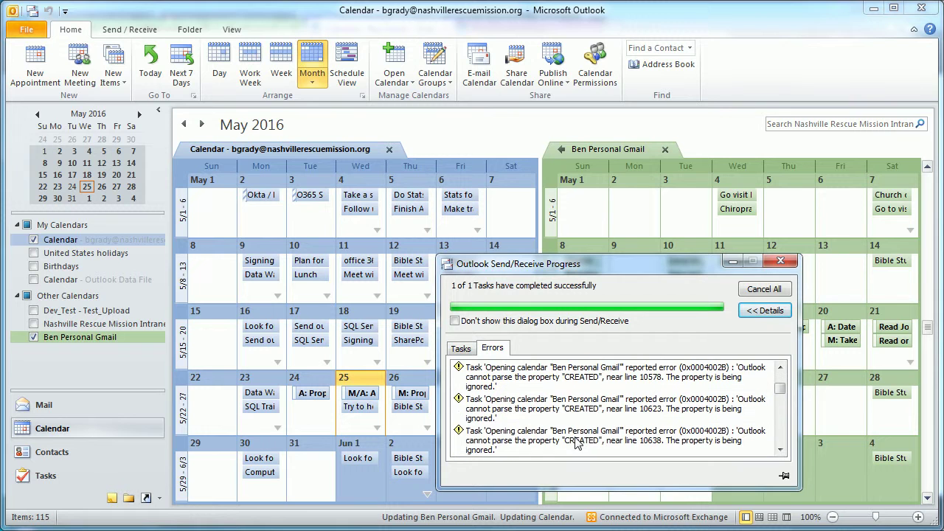
scroll(576, 443, down, 15)
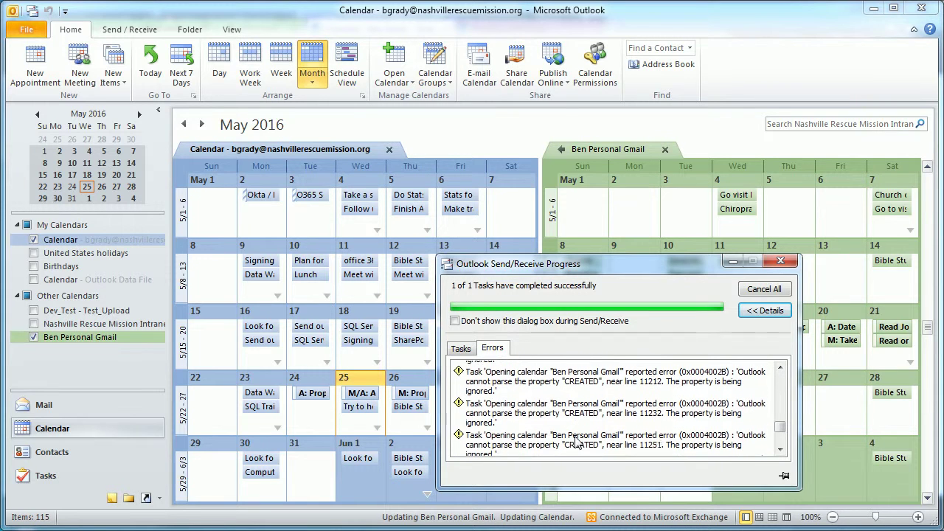
scroll(576, 442, down, 5)
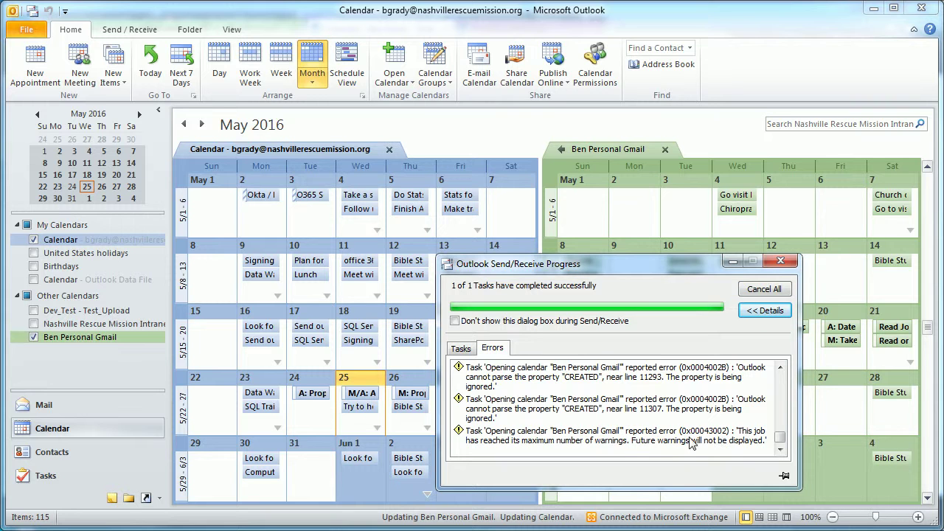
scroll(656, 415, up, 2)
scroll(658, 416, up, 7)
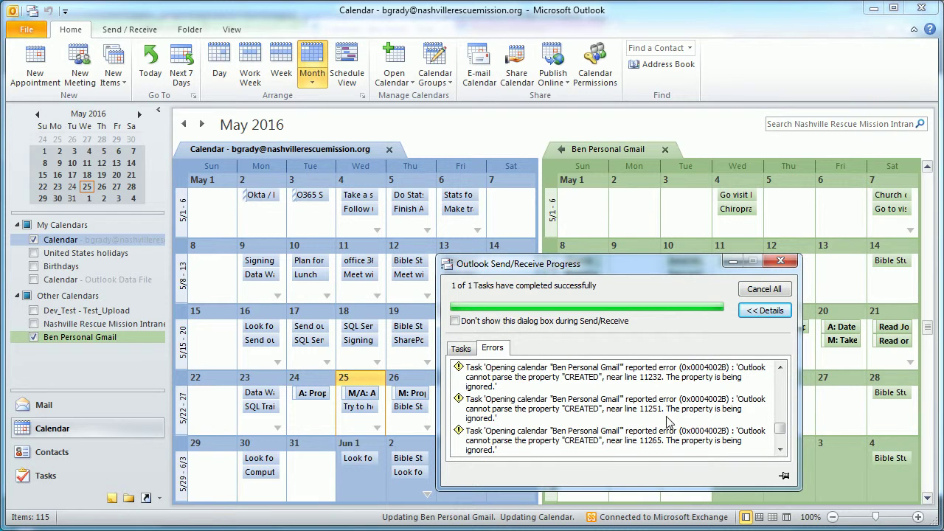
scroll(683, 428, up, 8)
scroll(685, 431, up, 10)
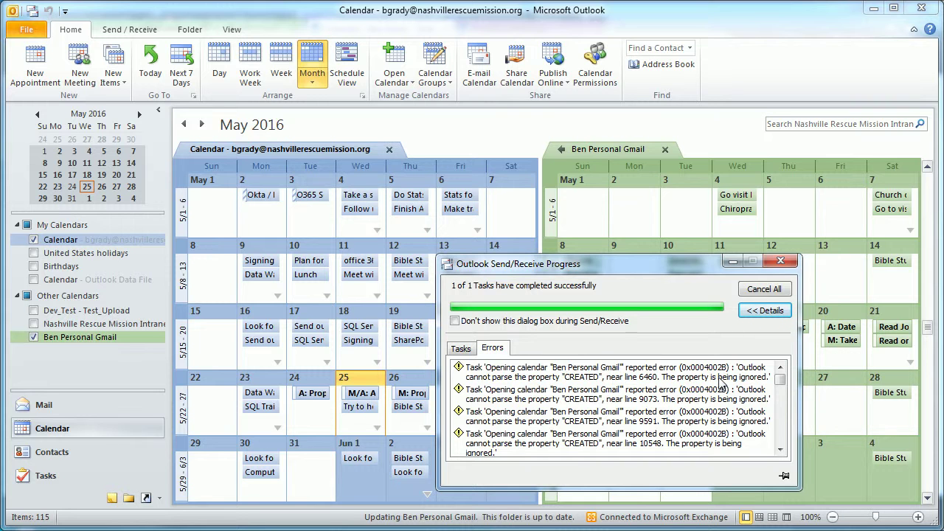
click(682, 380)
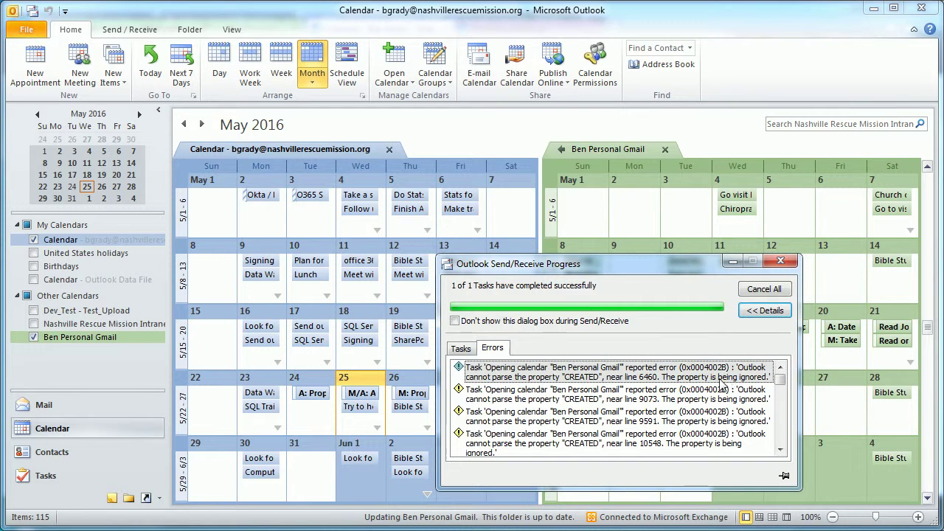
click(782, 262)
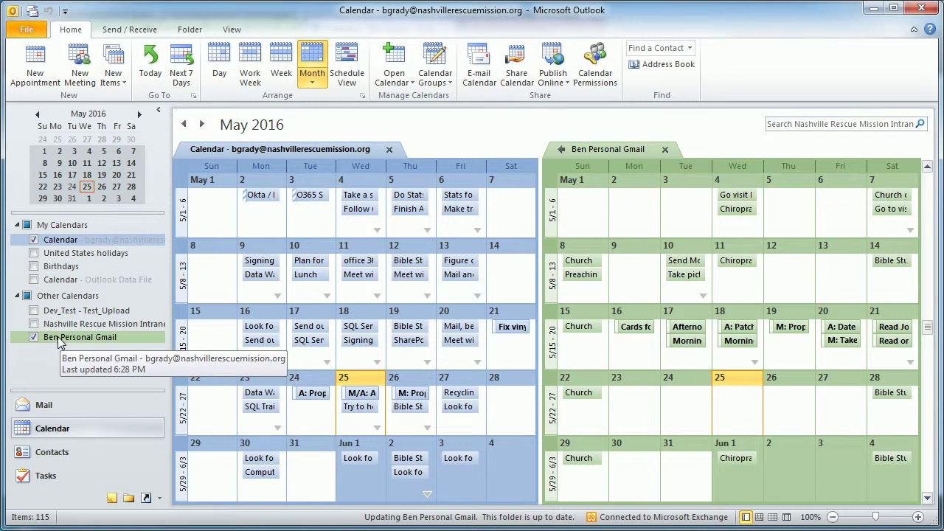
Run Send/Receive in desktop Outlook, and switch to Outlook on the web to reload its calendar page.
click(872, 10)
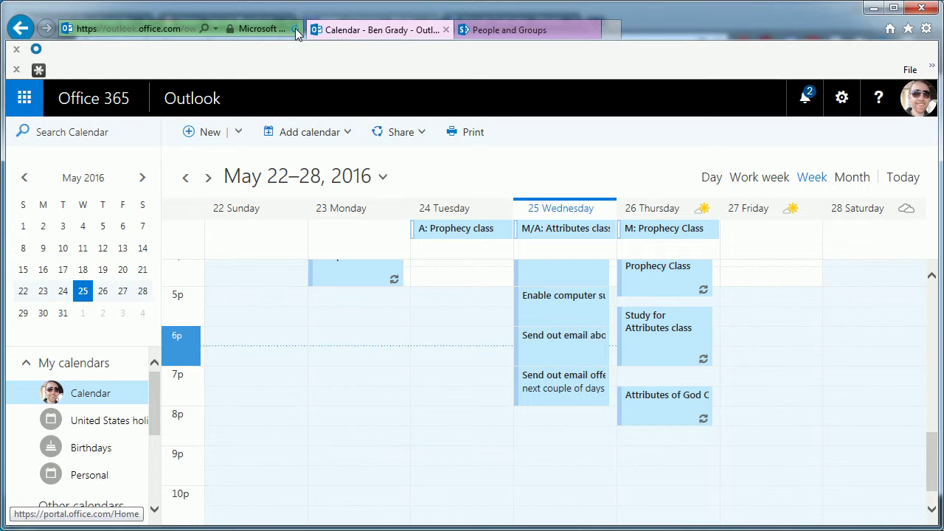
key(alt+Tab)
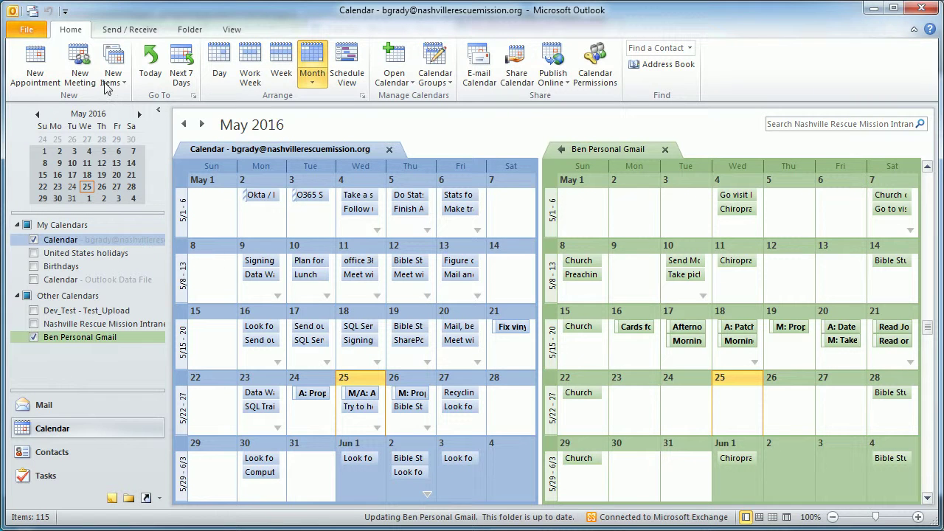
click(31, 10)
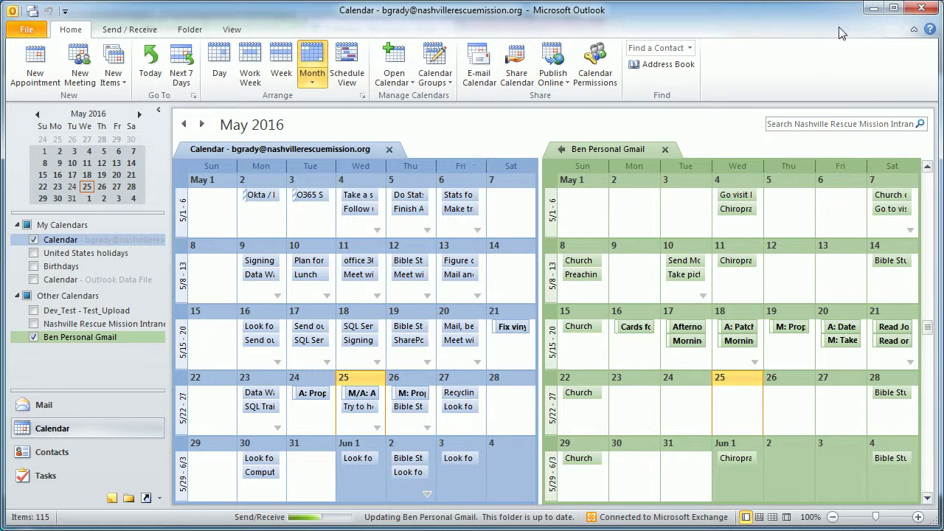
click(872, 8)
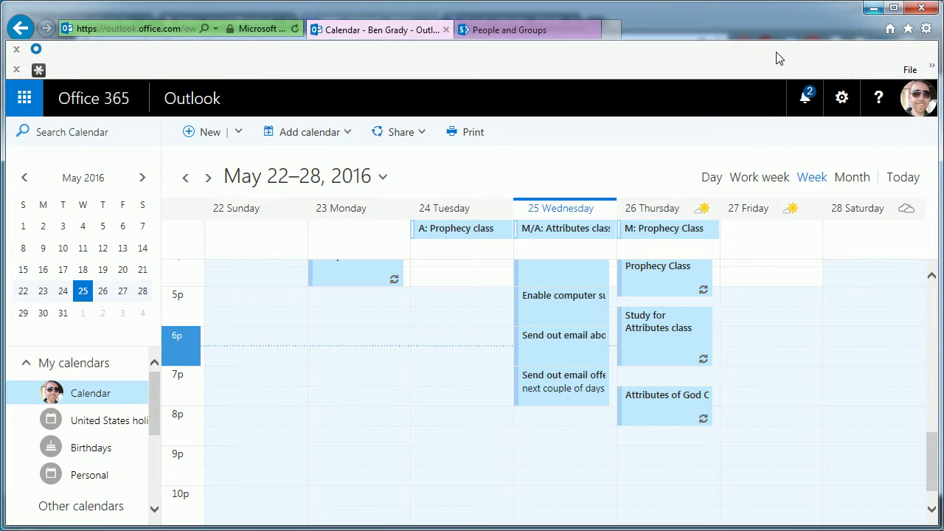
click(298, 30)
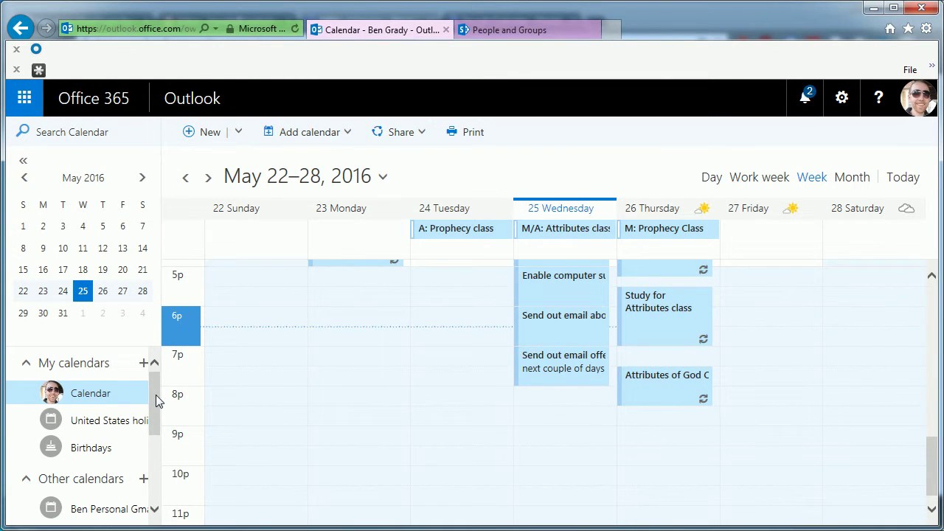
Check the personal Gmail calendar under Other calendars, showing and hiding its events and viewing its available options.
mouse_move(153, 401)
mouse_down()
mouse_move(155, 472)
mouse_move(157, 388)
mouse_up()
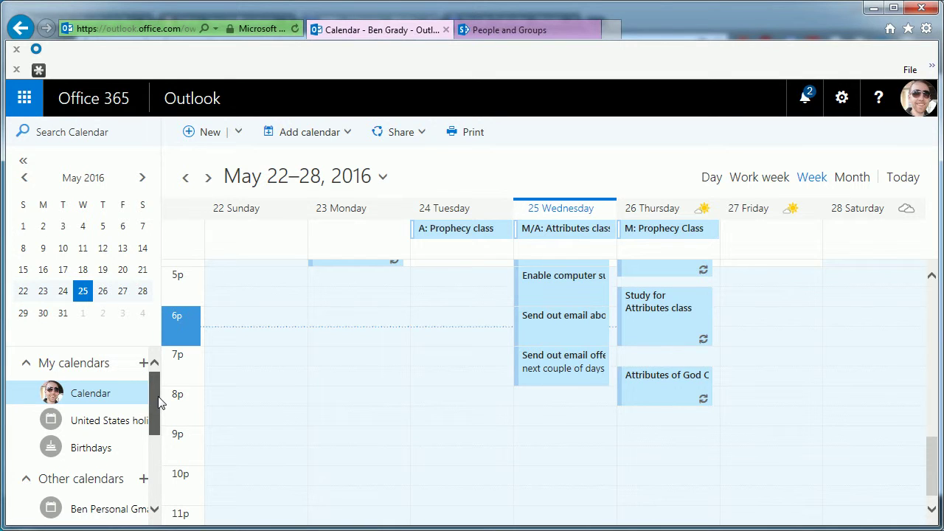
scroll(157, 404, down, 1)
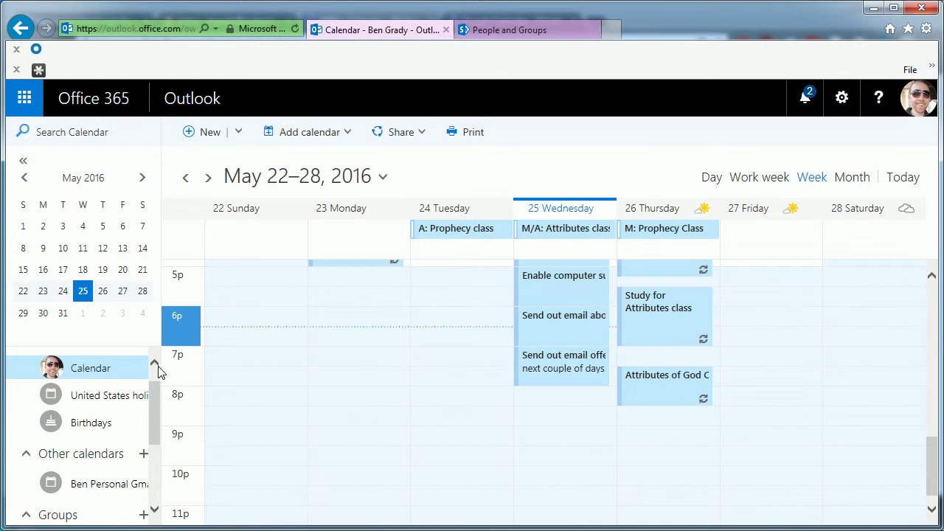
scroll(154, 407, up, 1)
scroll(153, 407, down, 3)
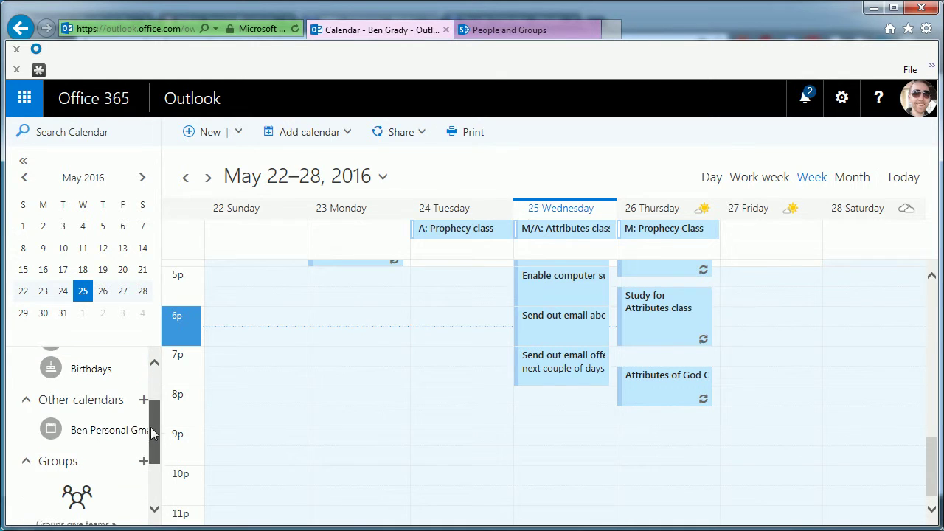
click(105, 425)
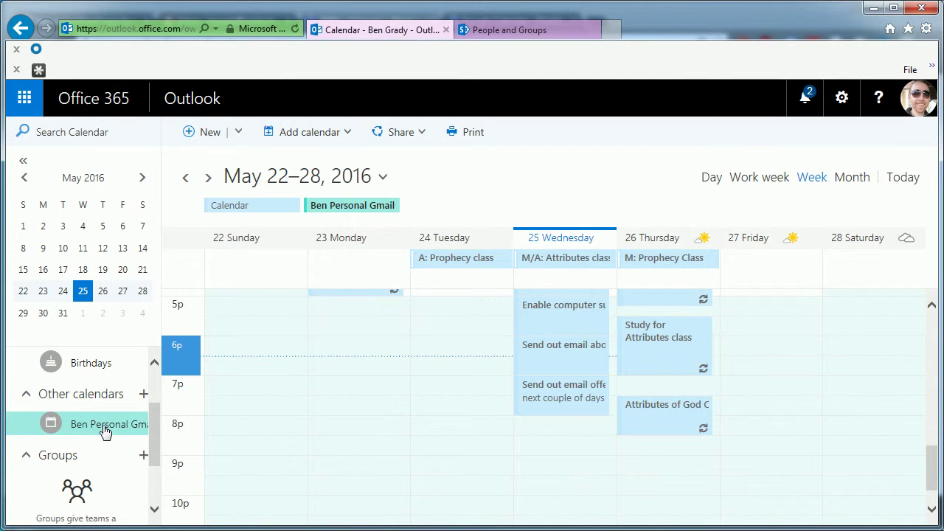
click(103, 425)
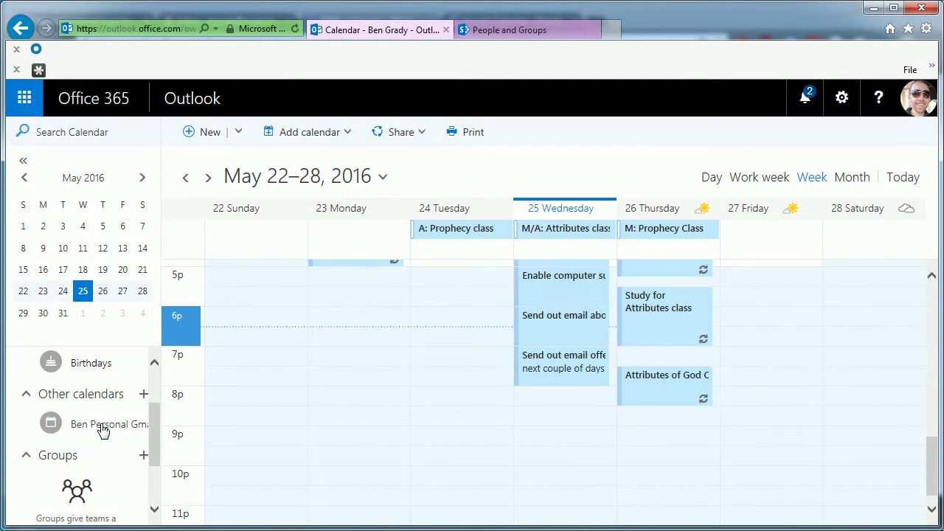
right_click(103, 425)
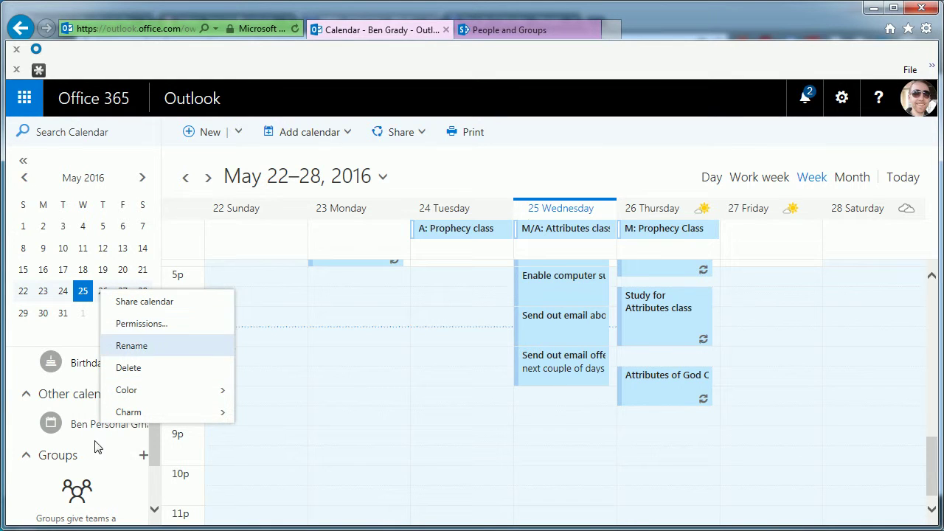
click(164, 451)
drag(154, 449, 157, 406)
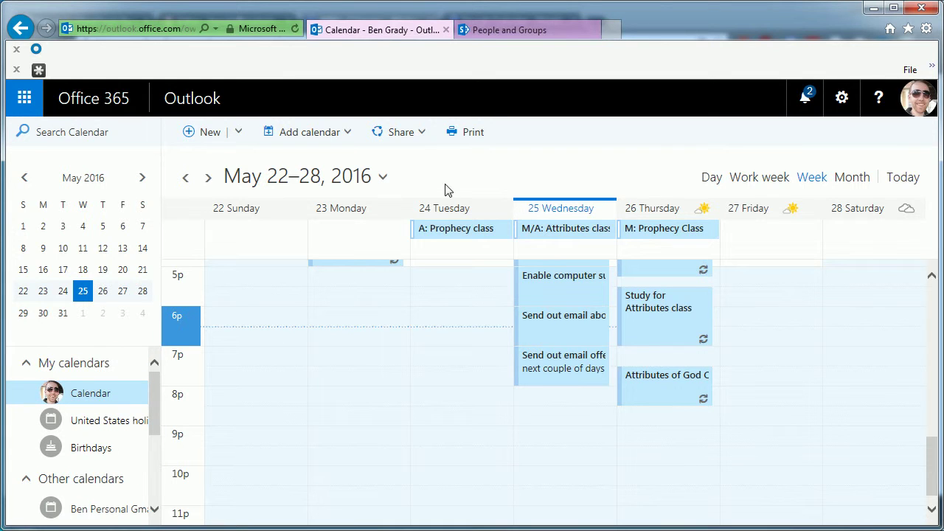